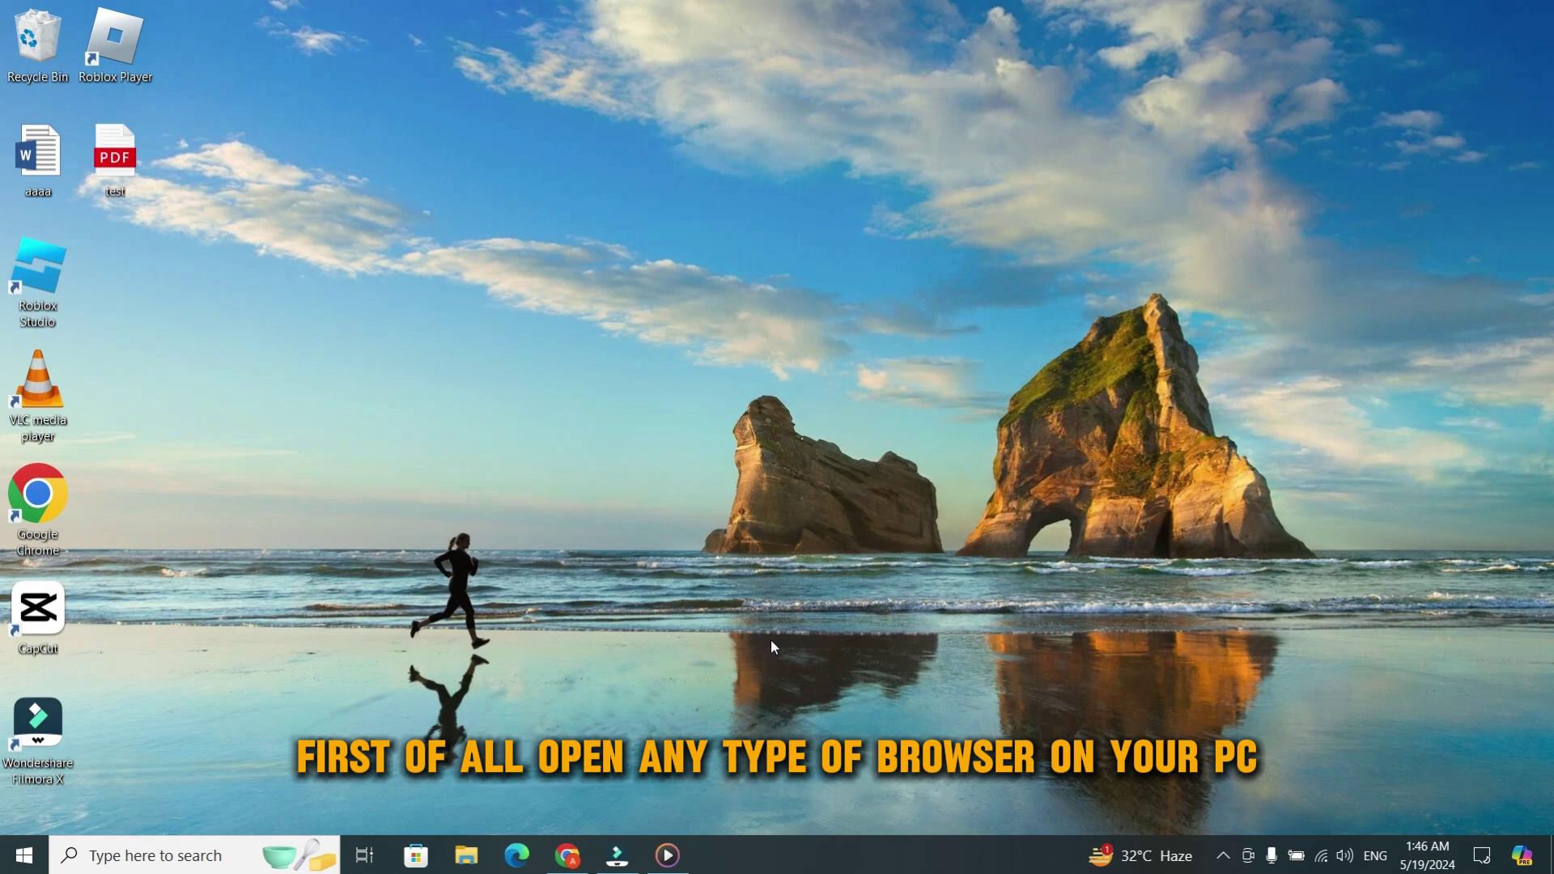
Launch Chrome and search for 'temp number' to list temporary phone number sites.
click(567, 856)
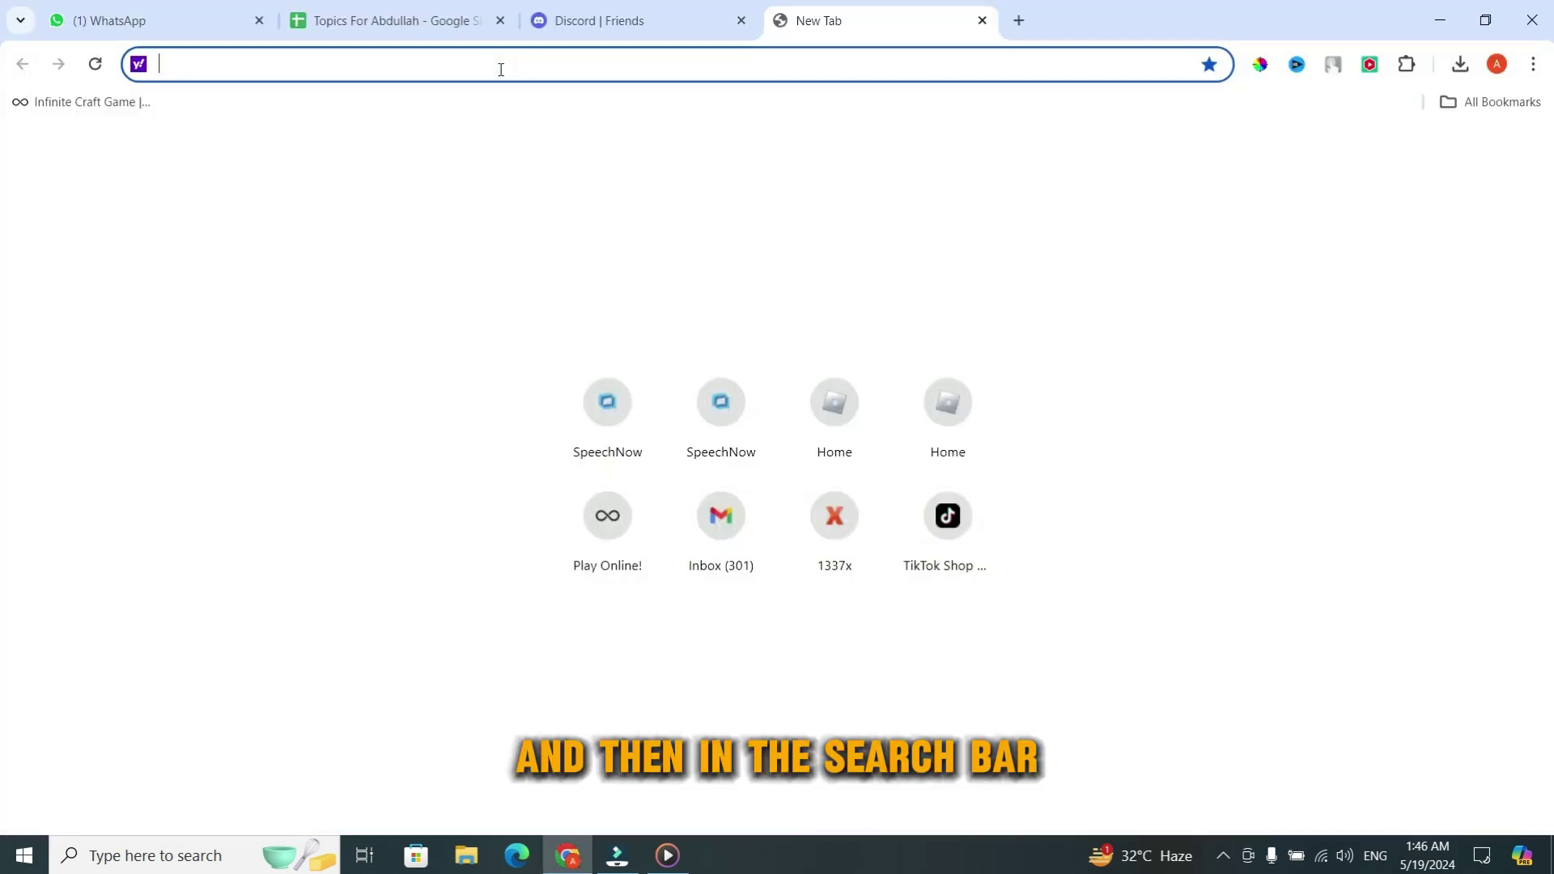
text(temp)
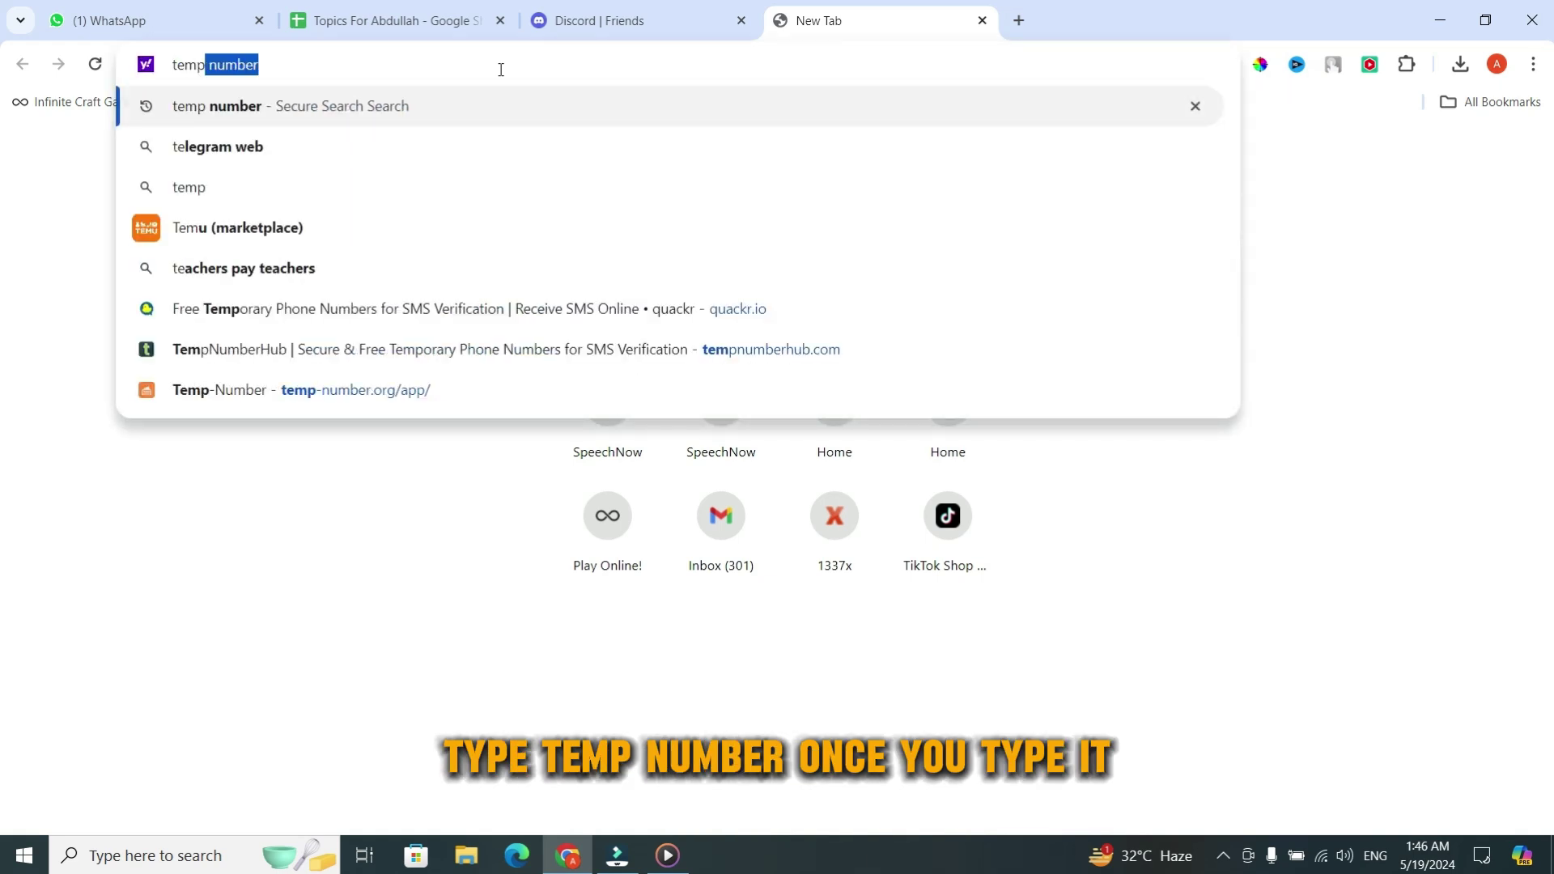
text( number)
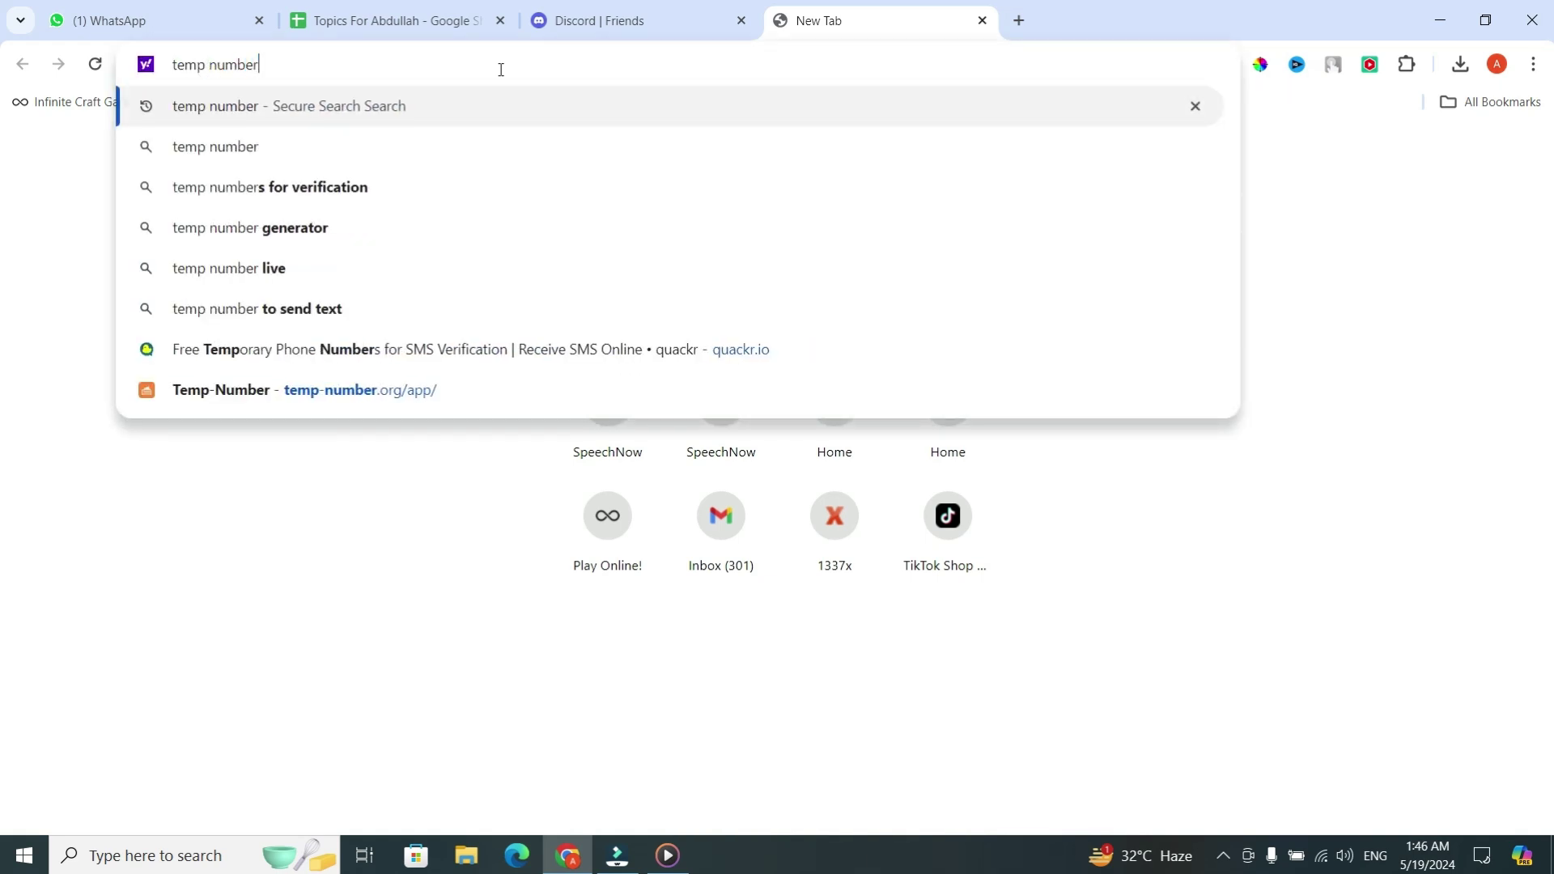
key(Return)
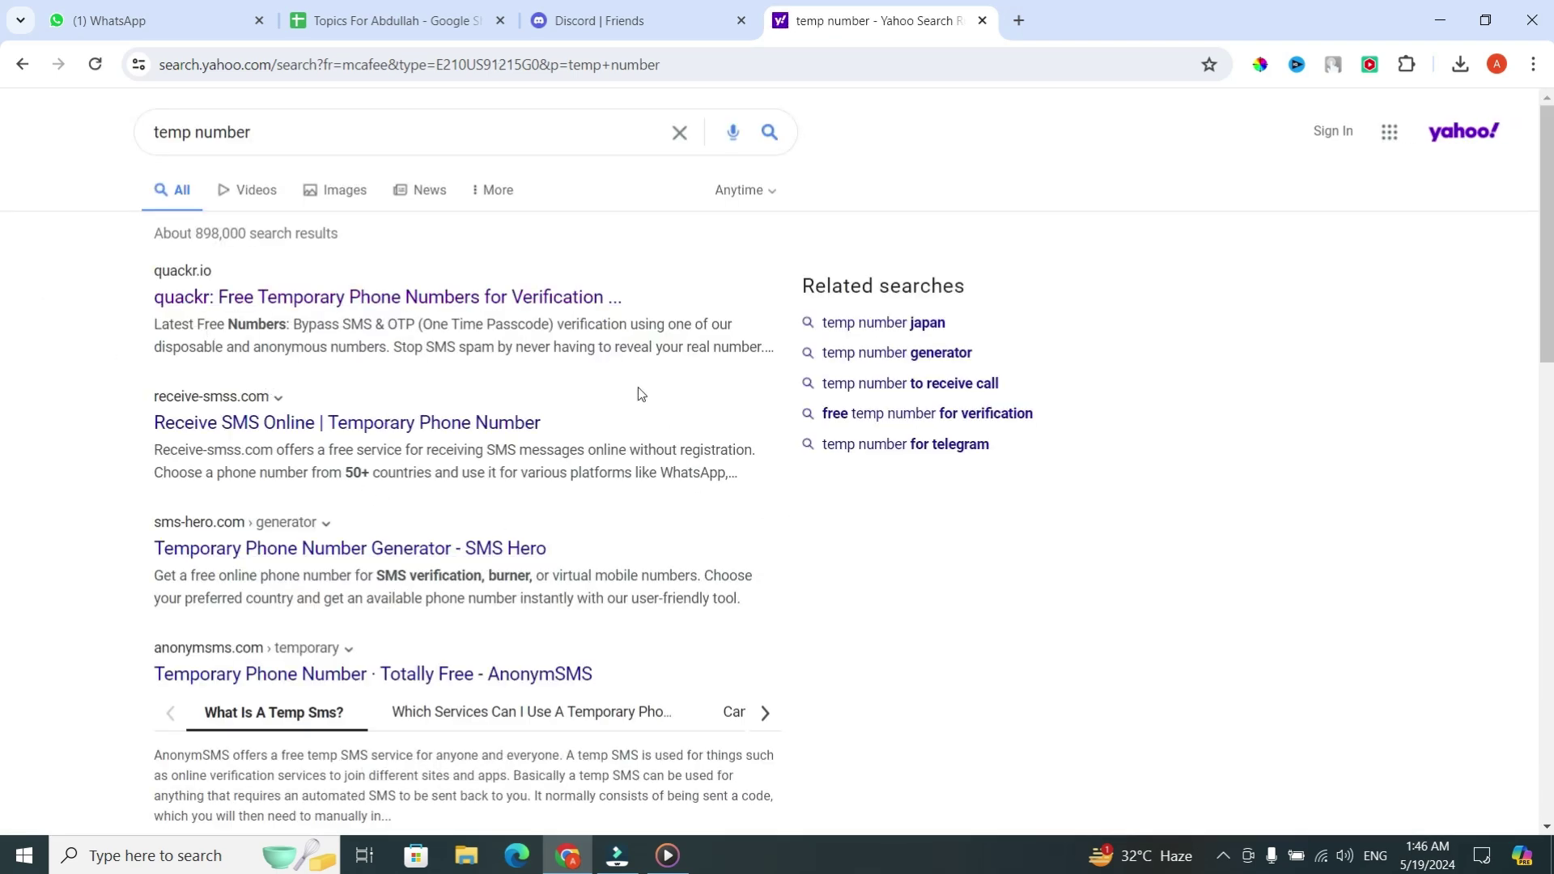
scroll(594, 584, down, 4)
scroll(593, 572, down, 3)
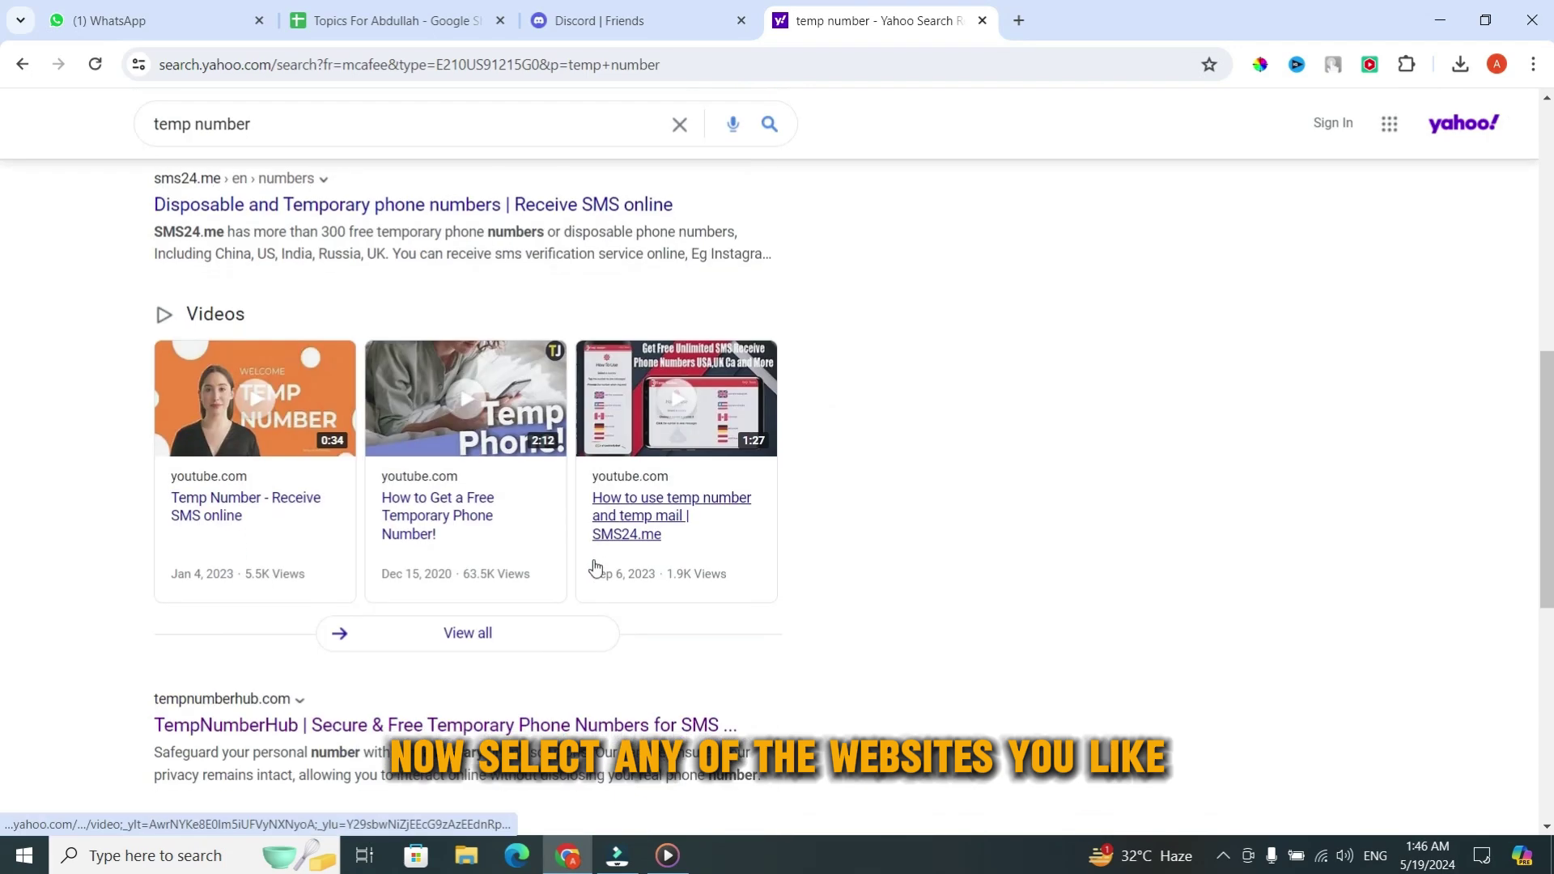
scroll(593, 559, up, 7)
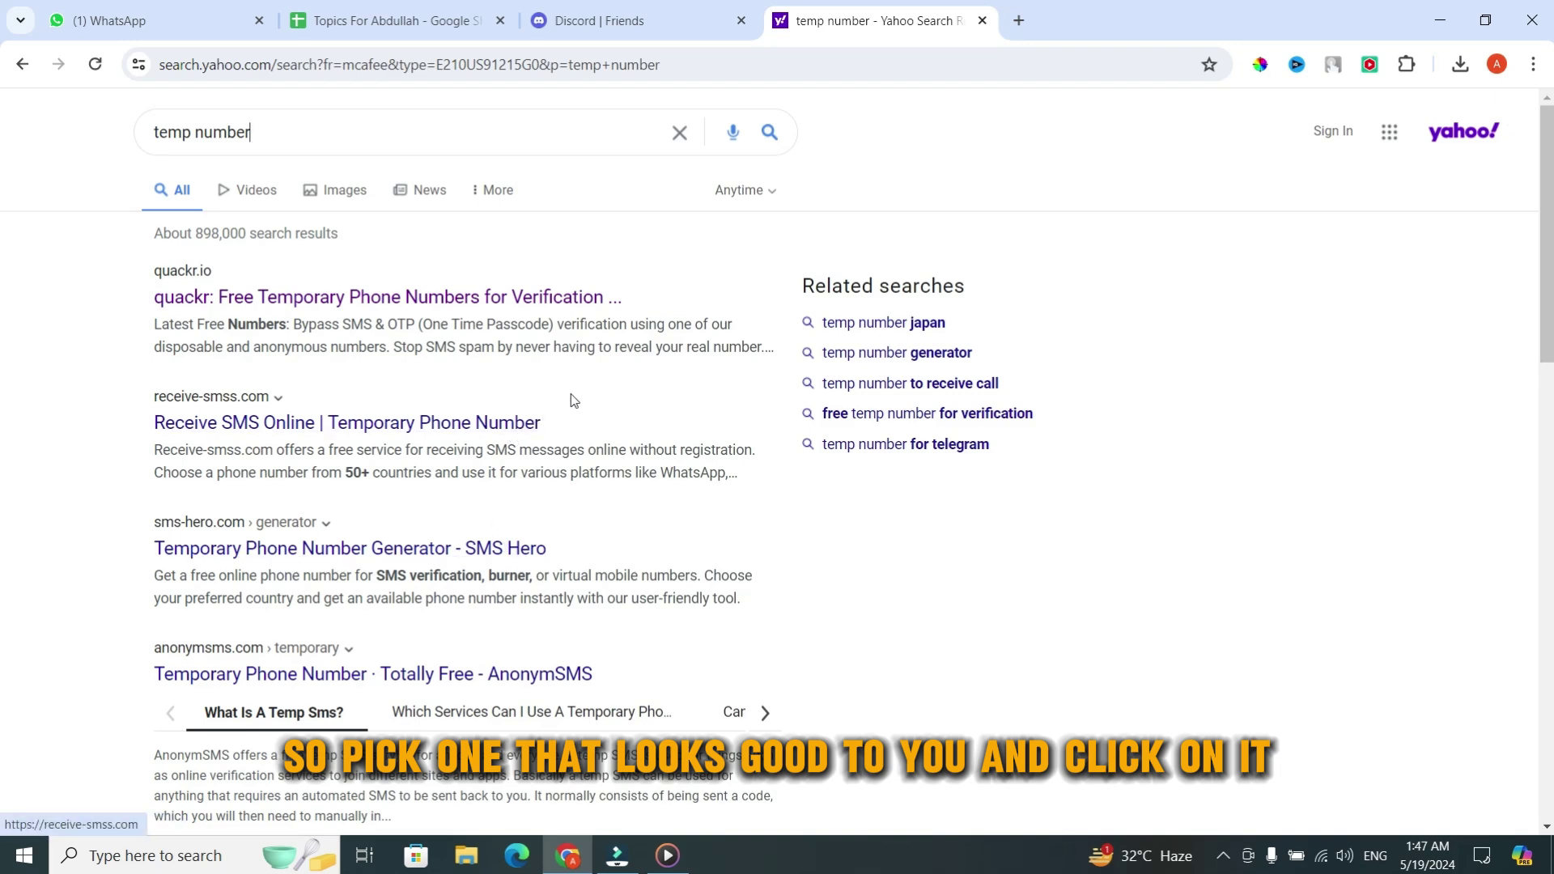
Open quackr.io from the results and choose Pakistan from its country list.
click(461, 302)
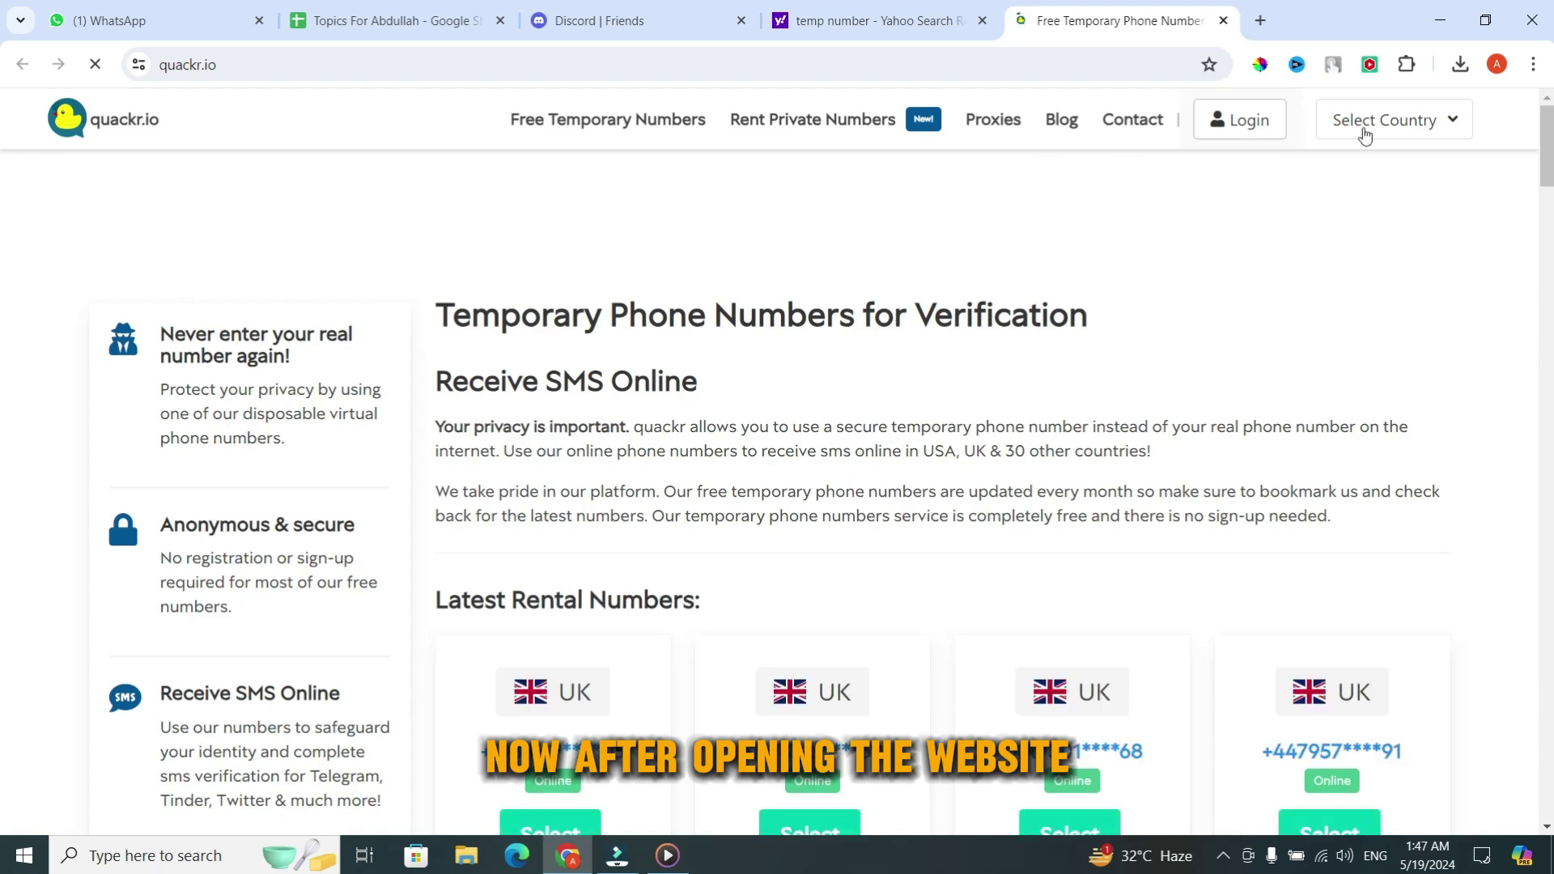
click(1394, 119)
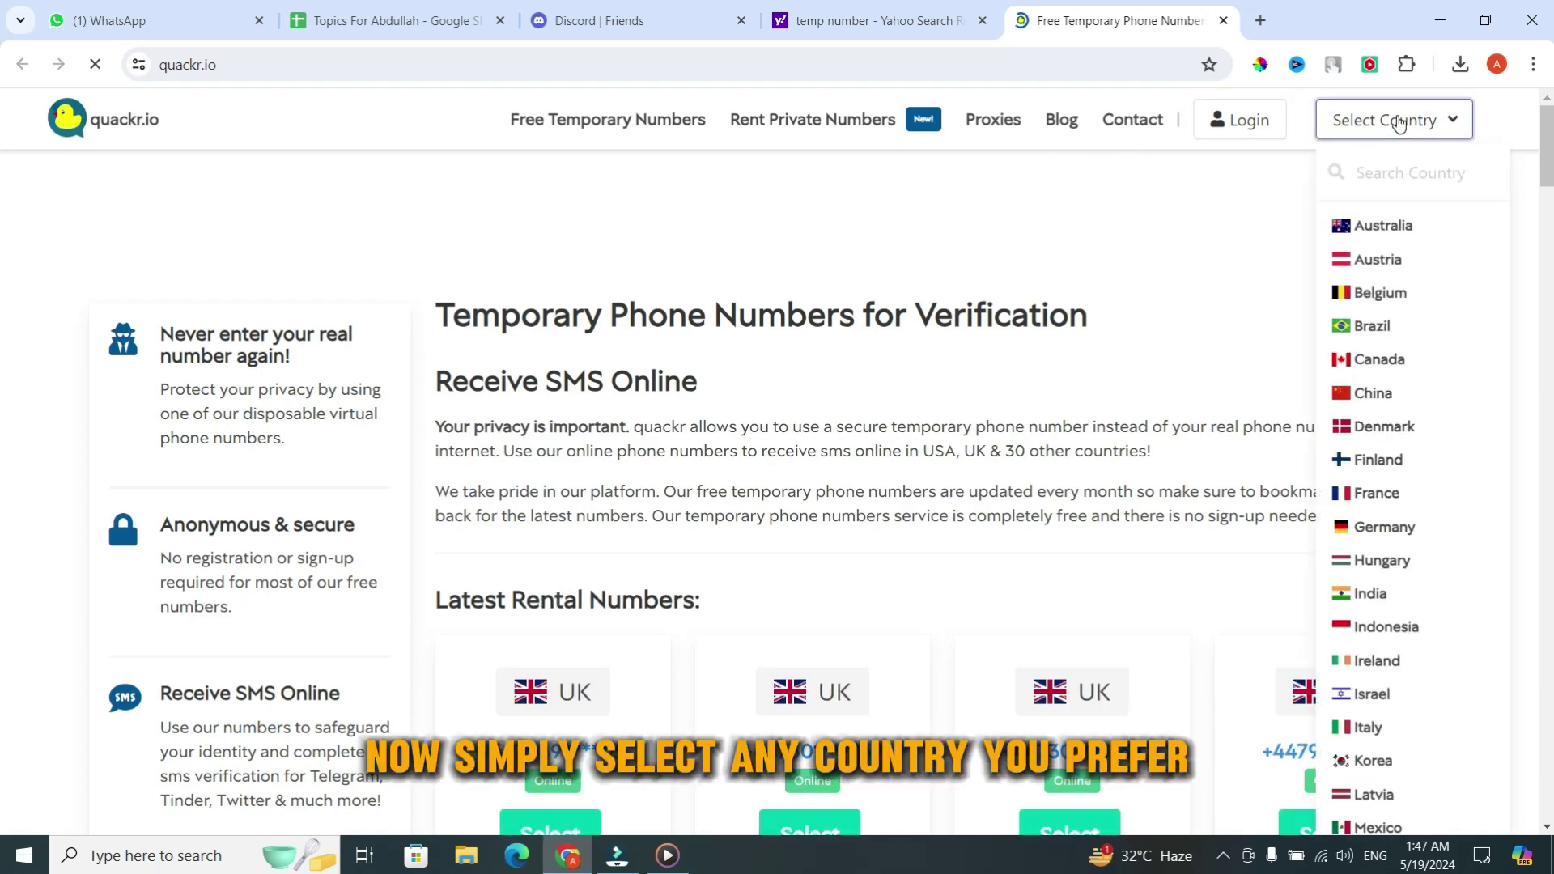
scroll(1402, 341, down, 3)
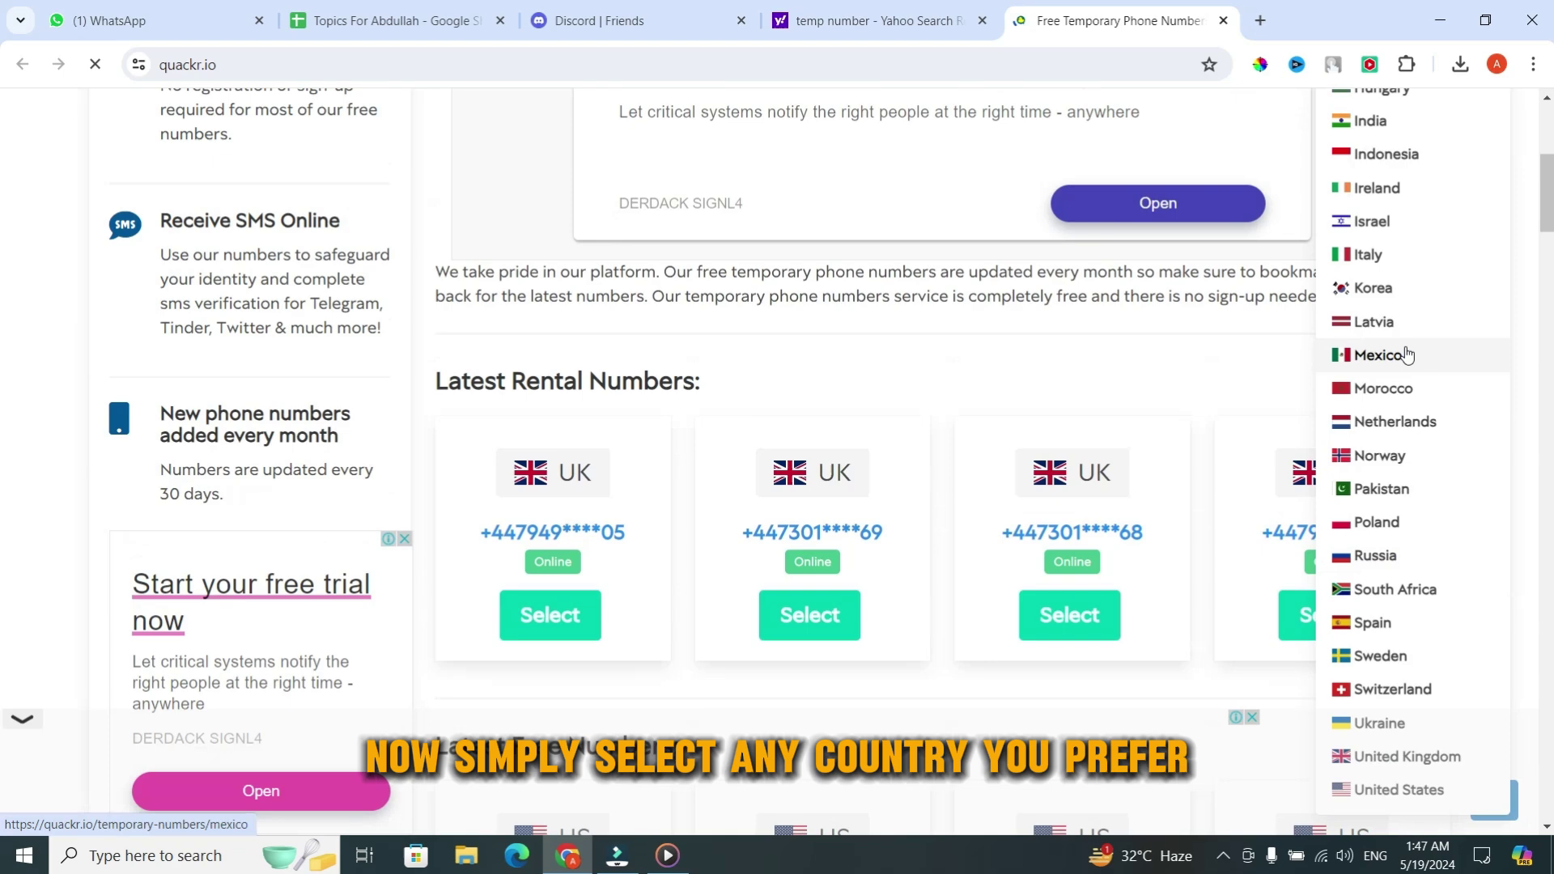
click(1382, 492)
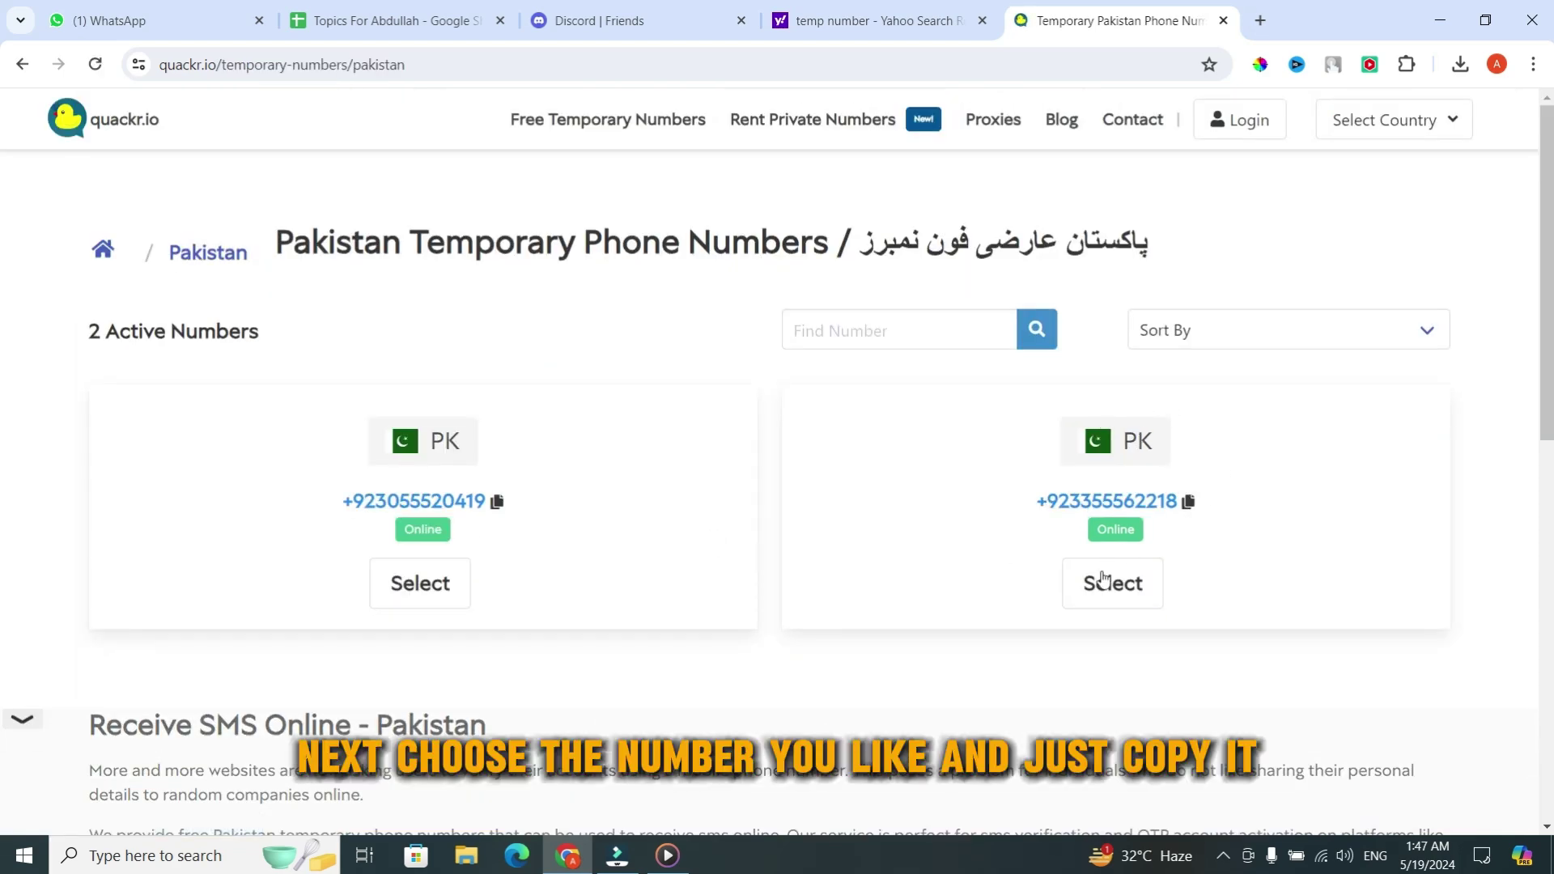
click(497, 504)
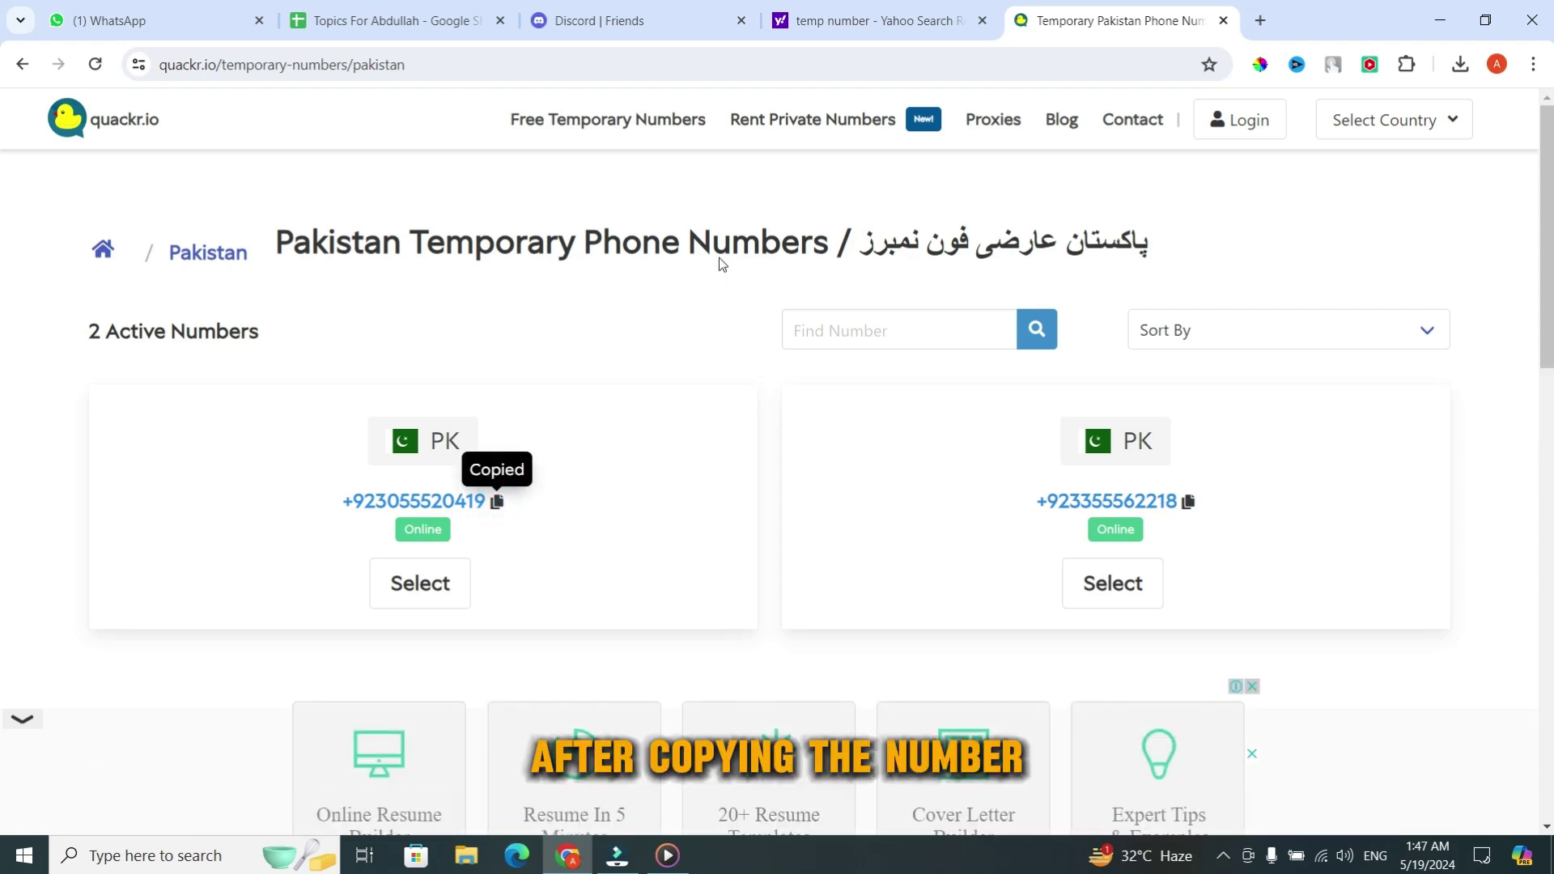
click(659, 9)
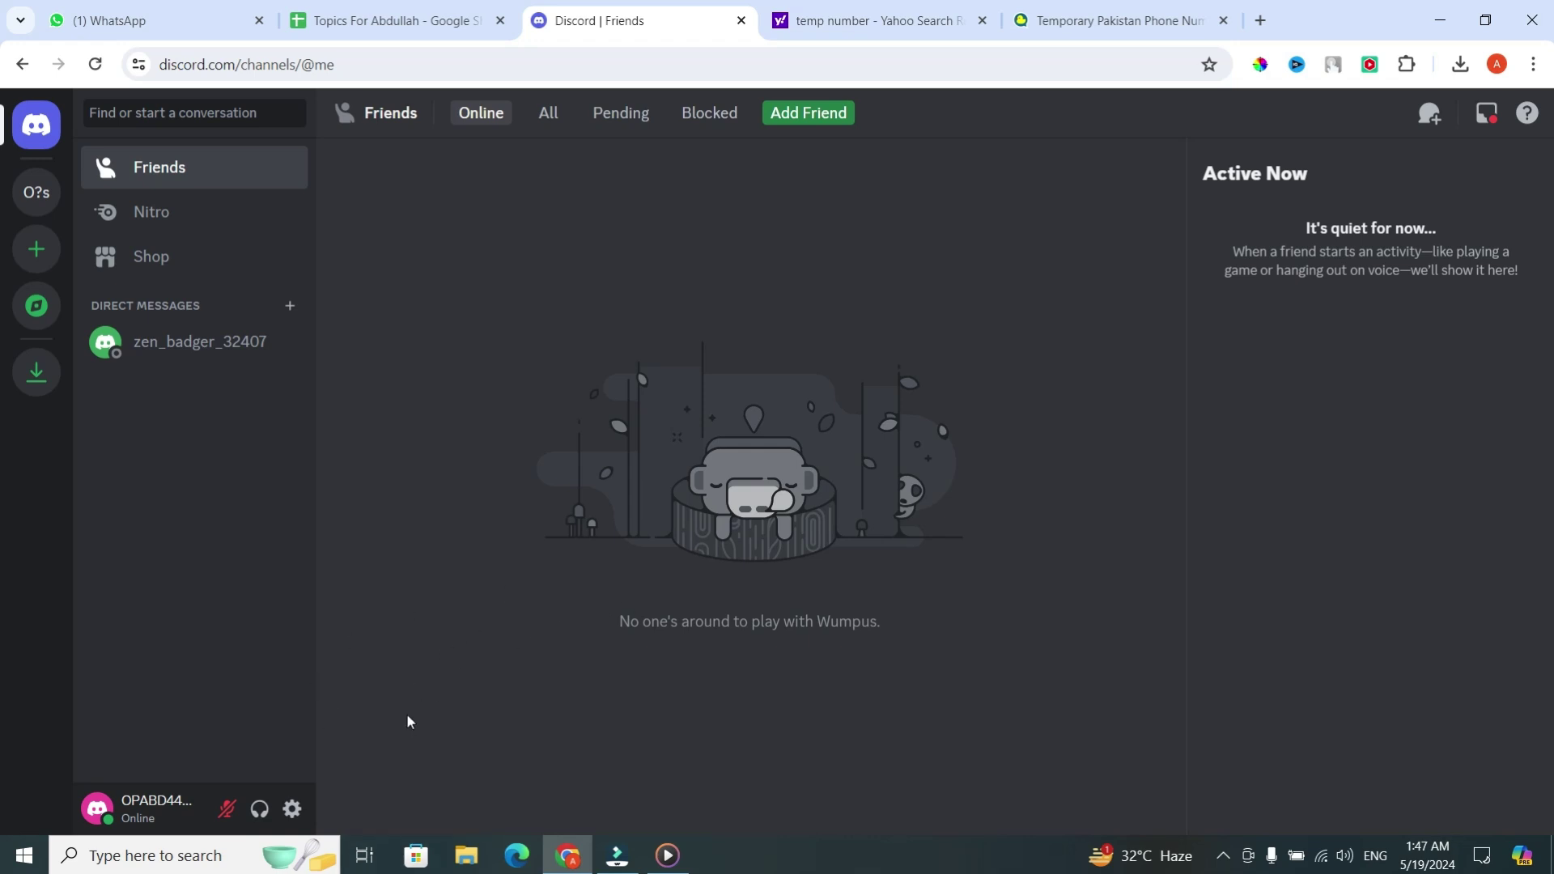
click(291, 809)
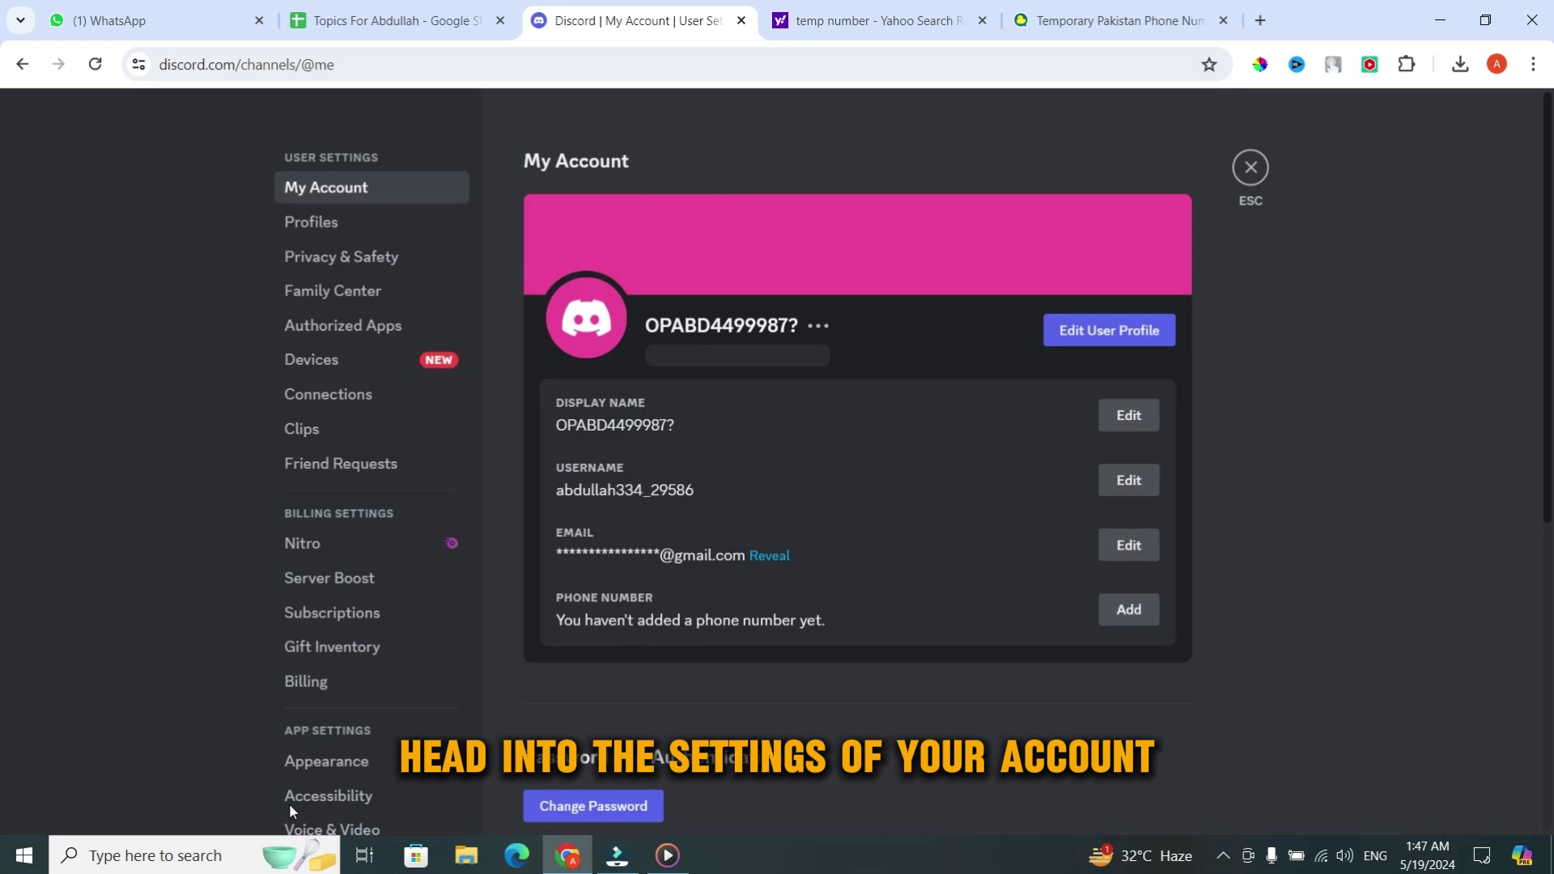
click(1129, 611)
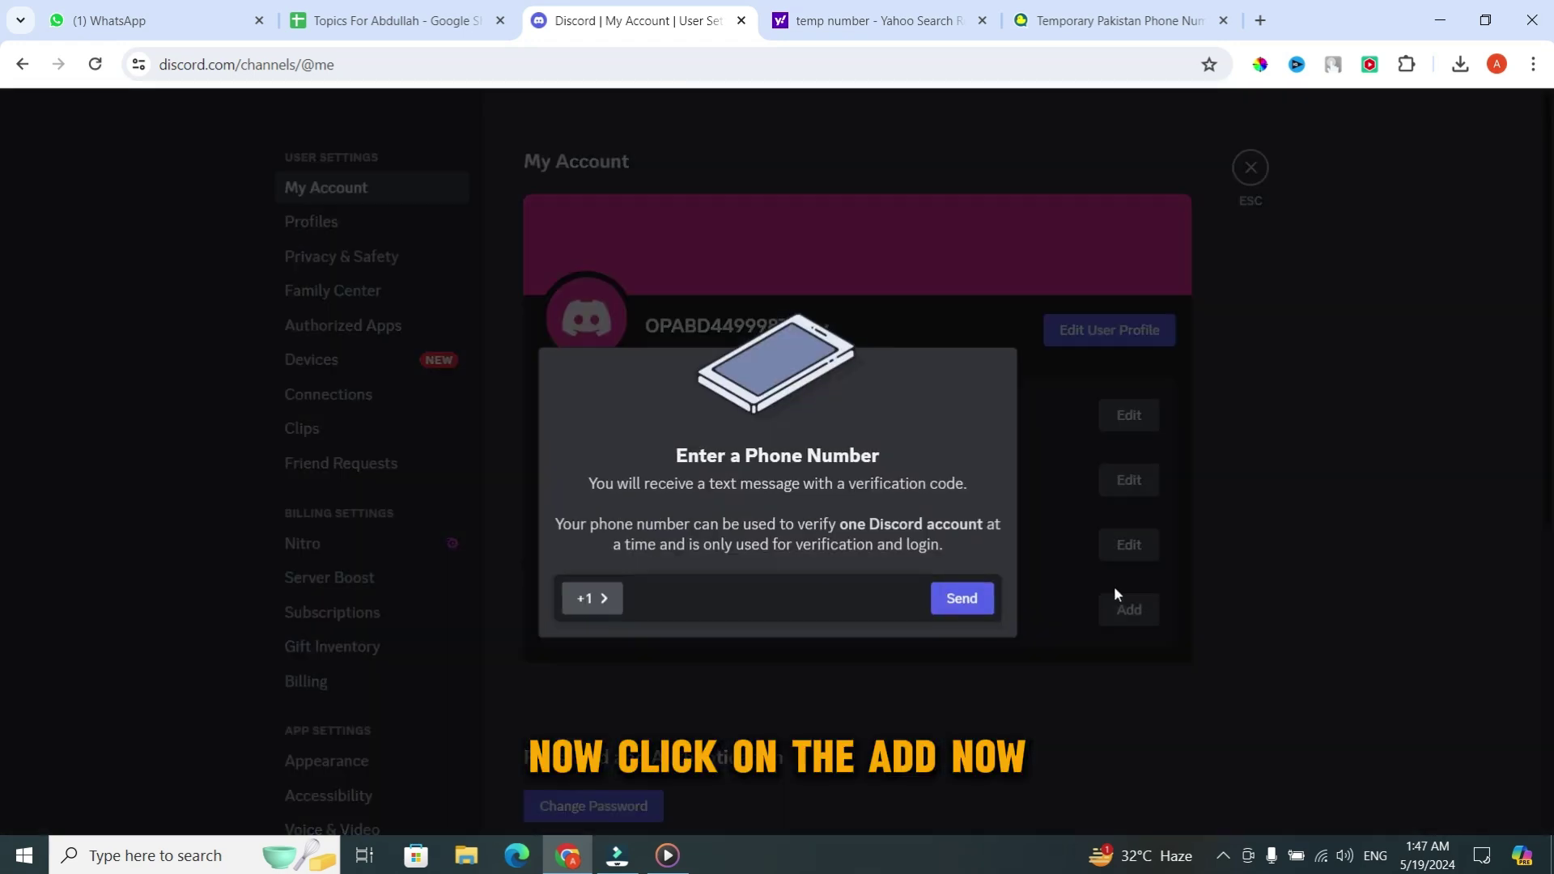
click(593, 599)
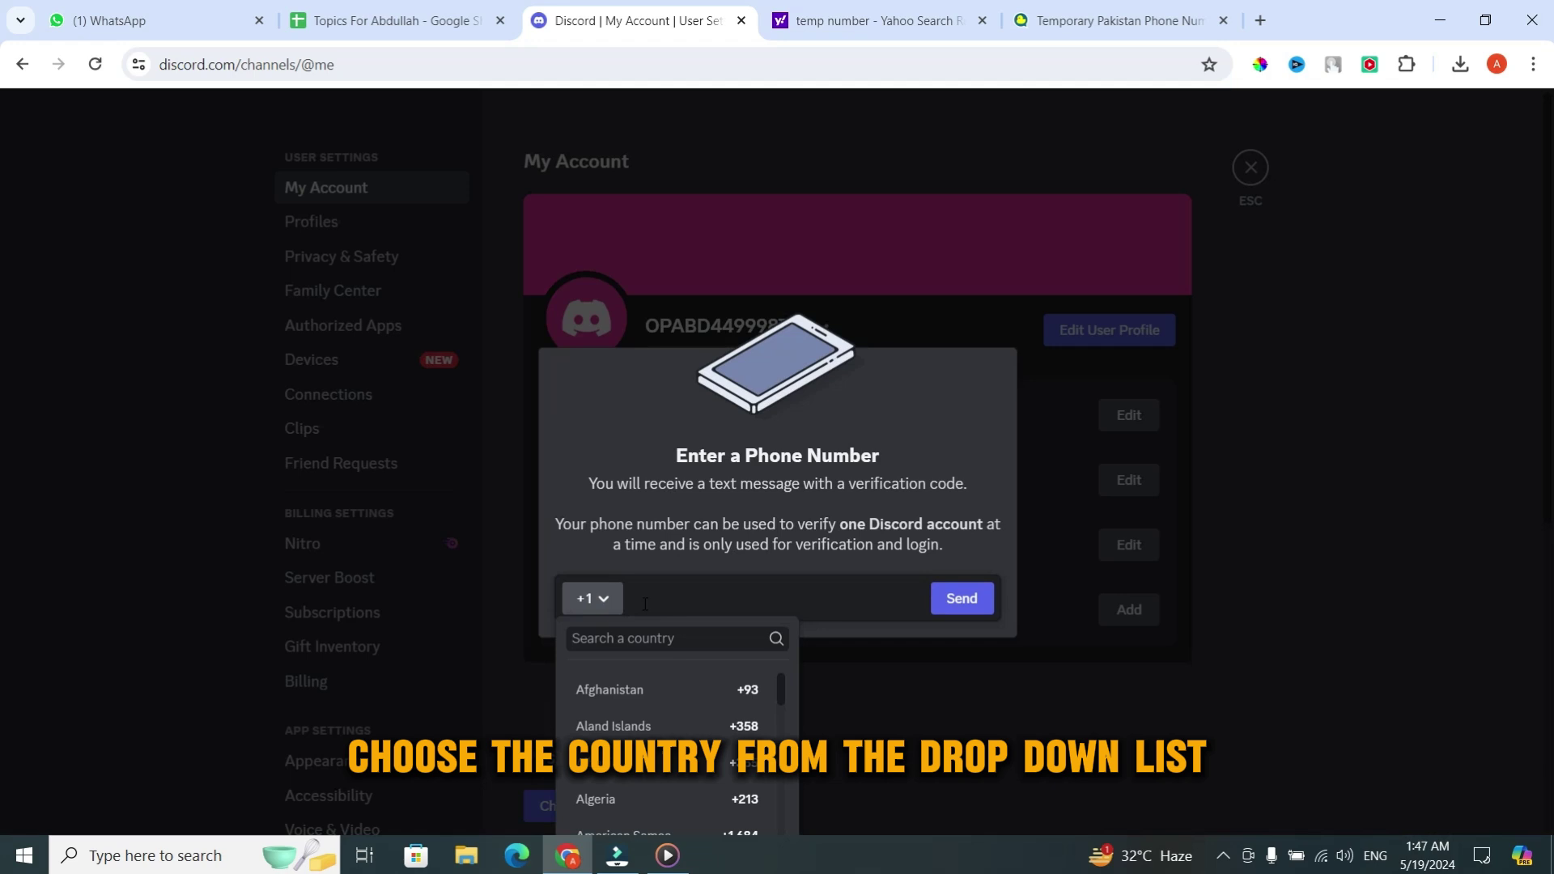
text(pak)
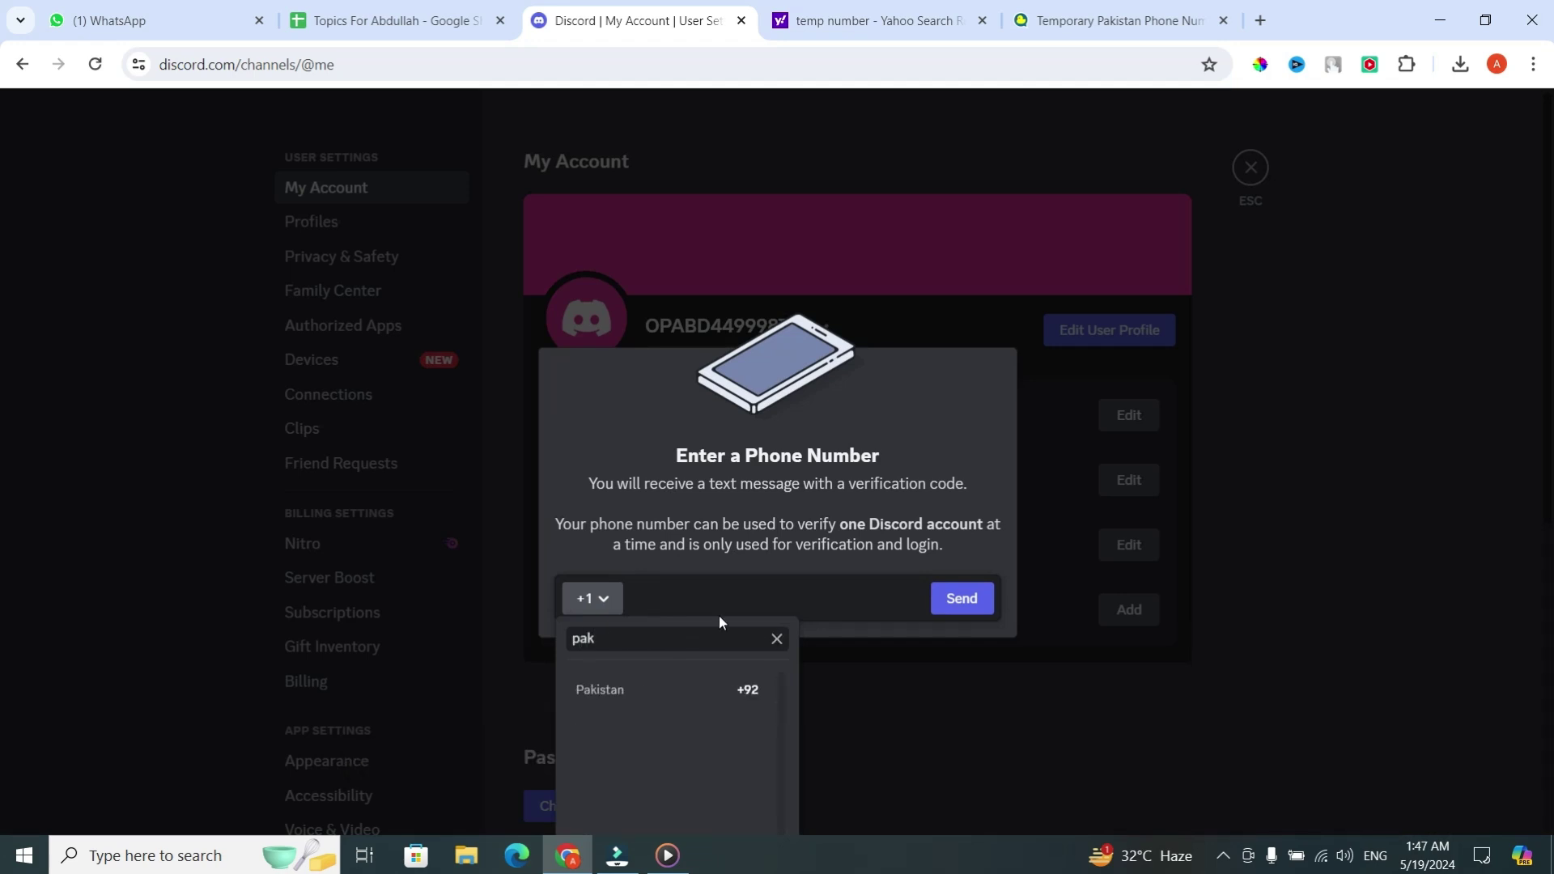
click(603, 687)
right_click(720, 601)
click(744, 371)
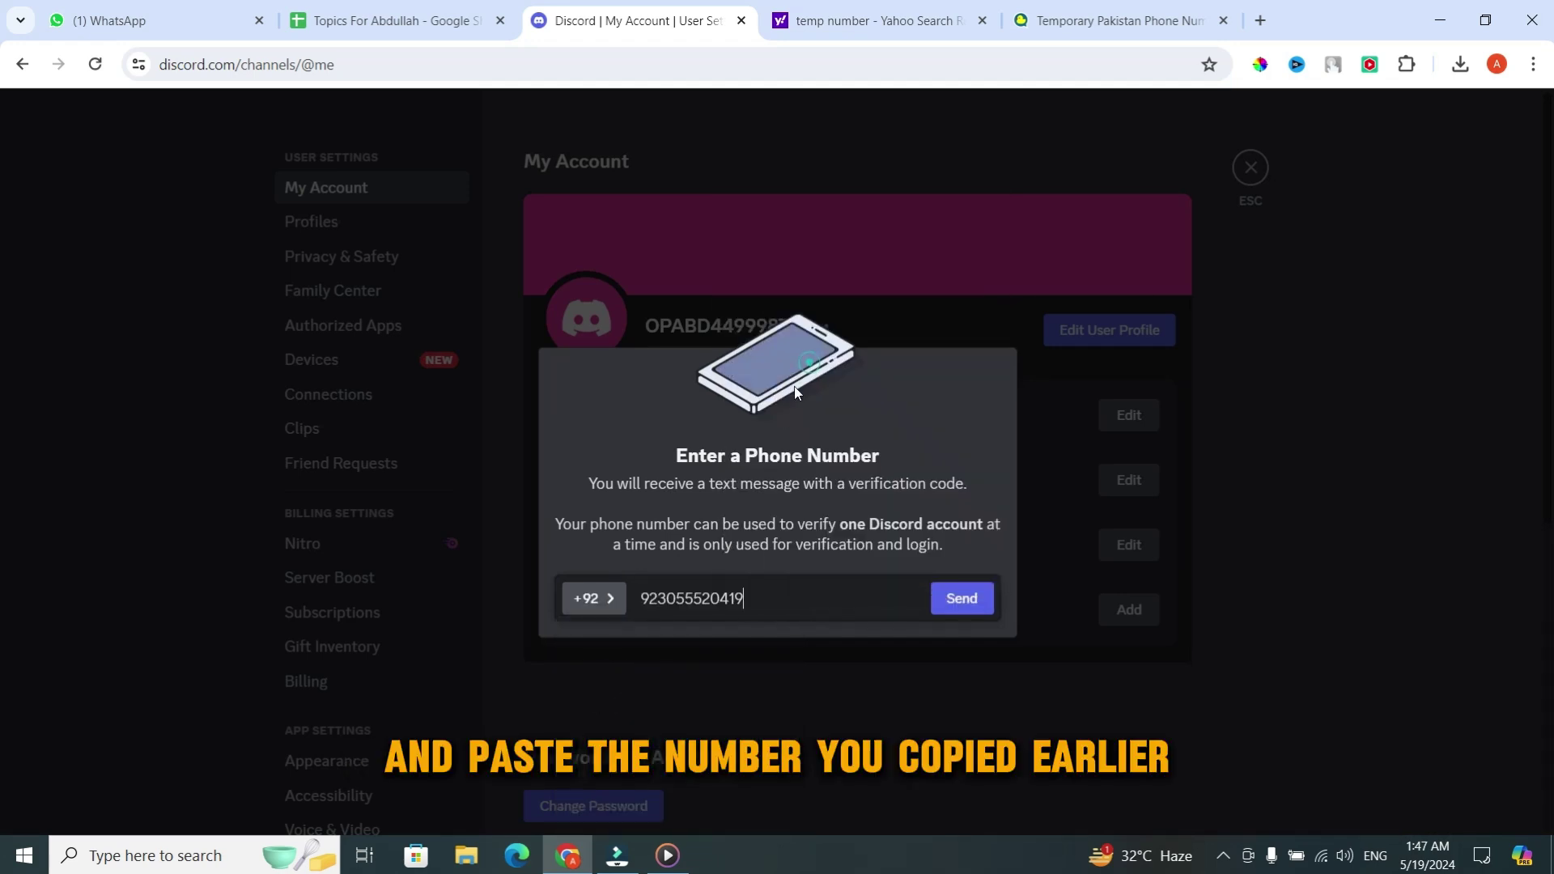
click(657, 595)
key(BackSpace)
key(BackSpace)
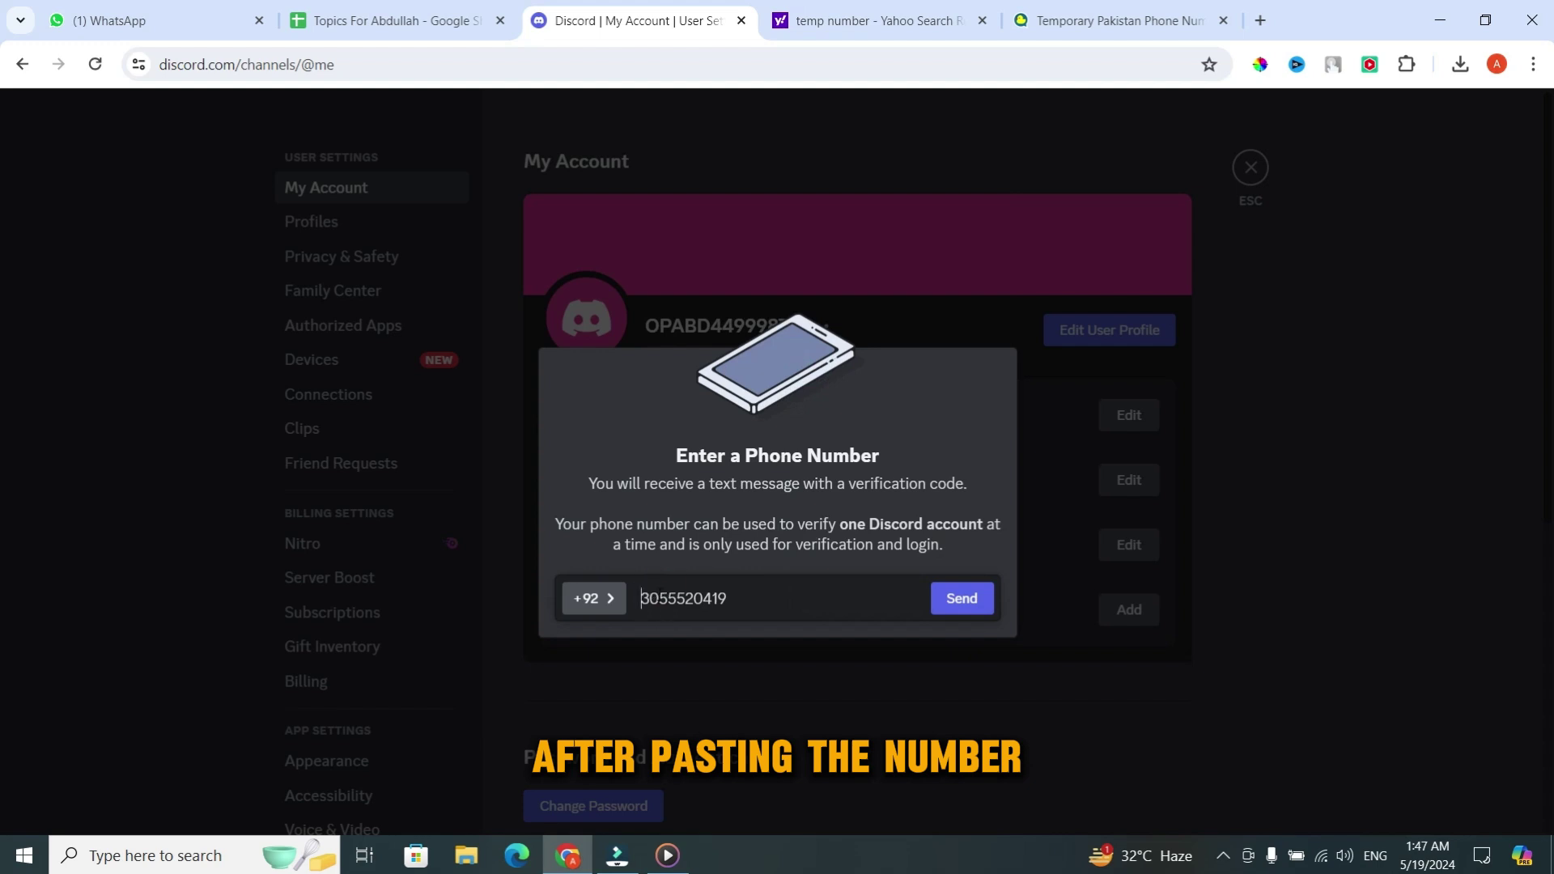
Send the code to the Pakistani number and tick hCaptcha's 'I am human' box.
click(975, 597)
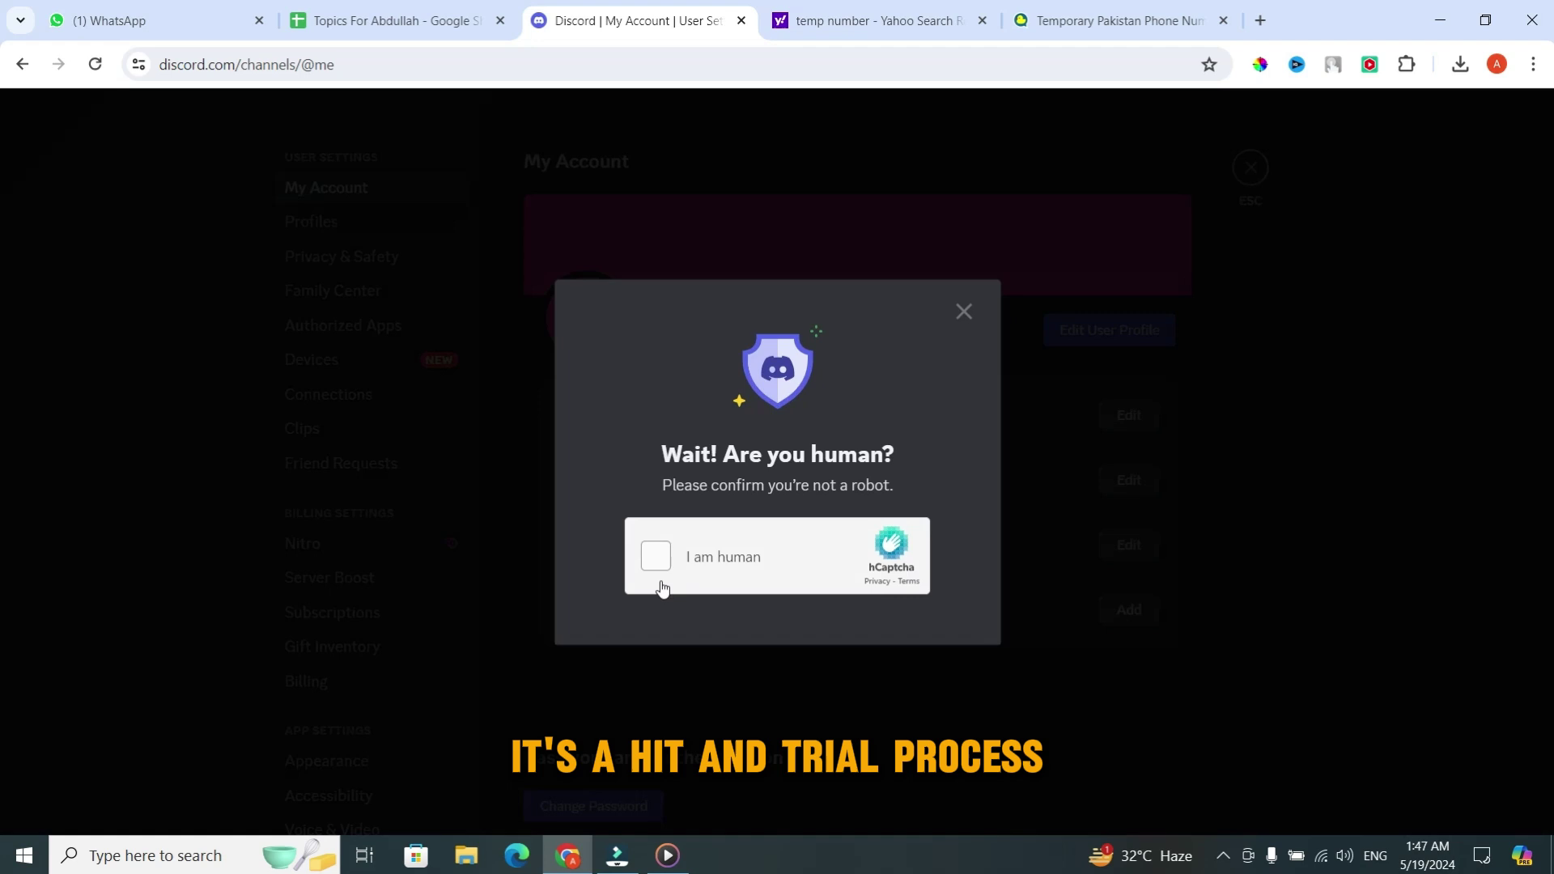
click(646, 569)
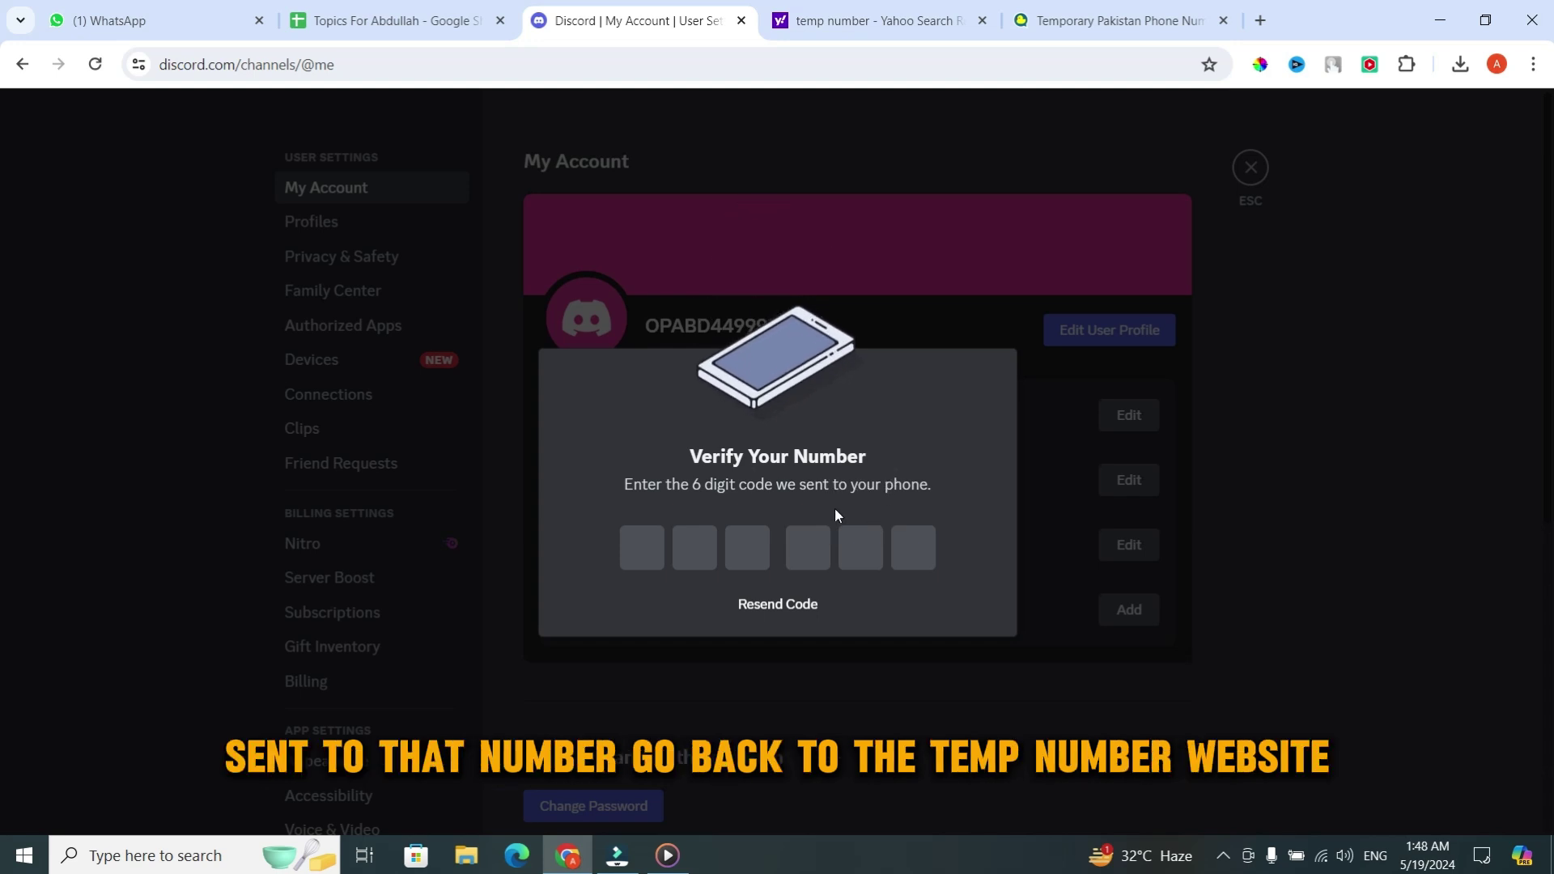
click(1080, 20)
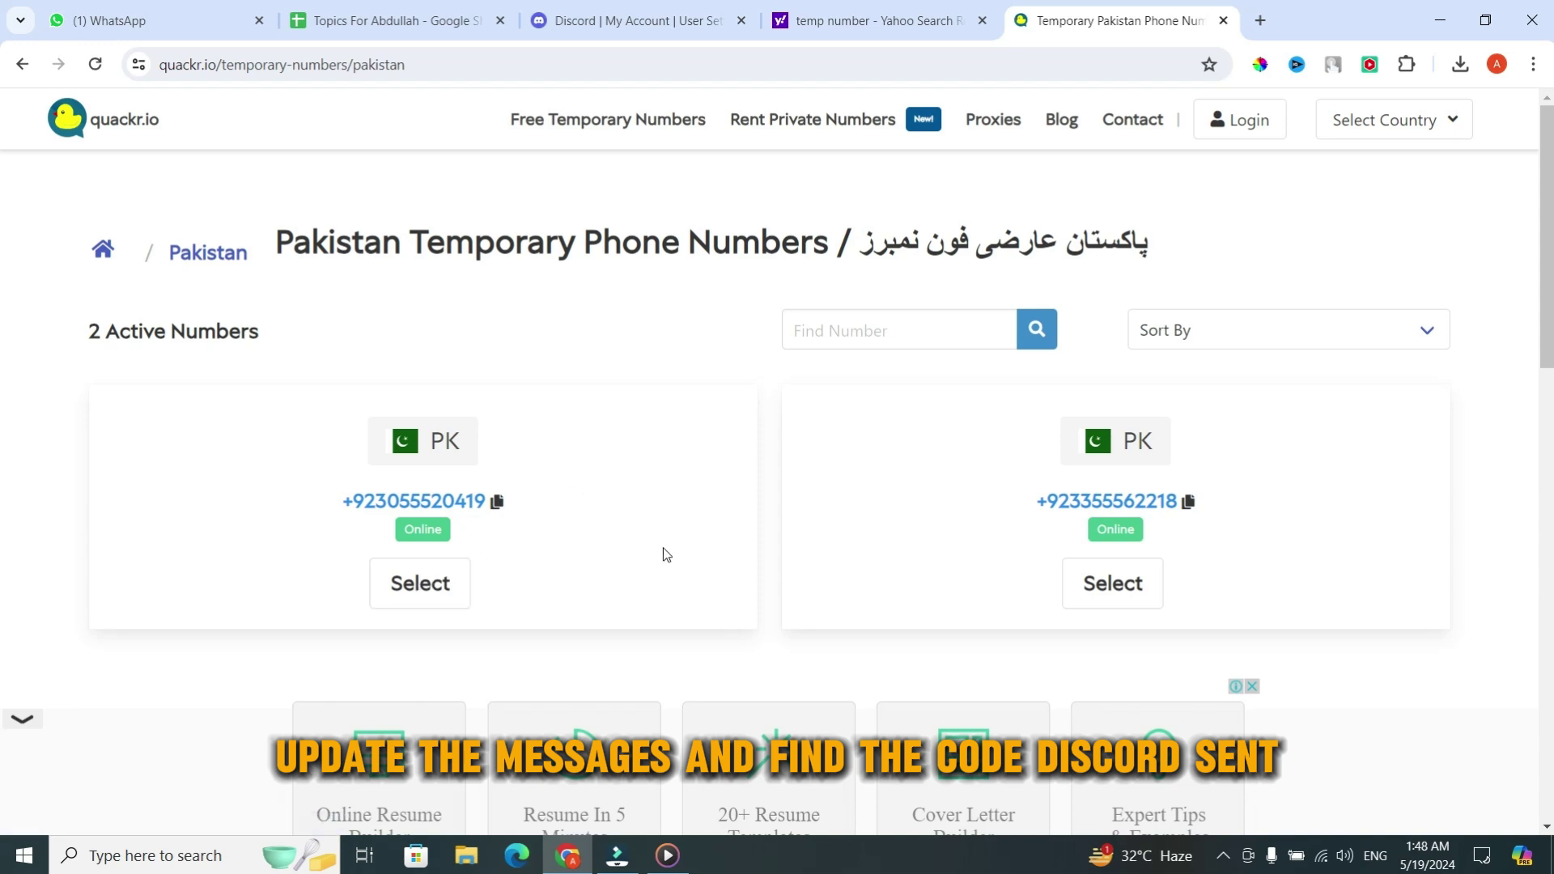
click(430, 583)
scroll(569, 571, down, 2)
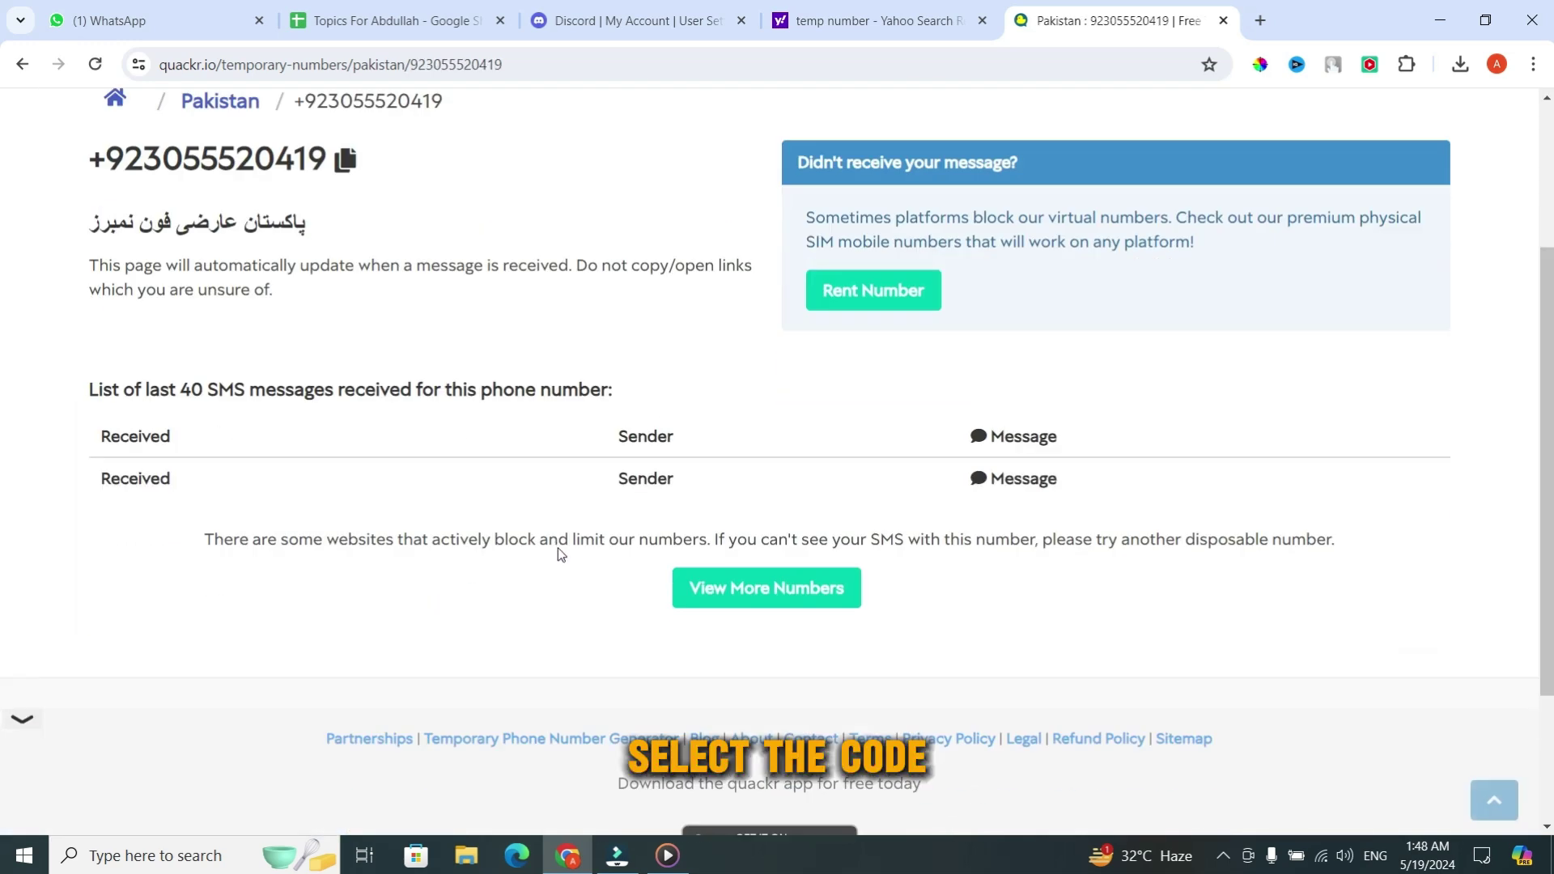
scroll(554, 547, up, 2)
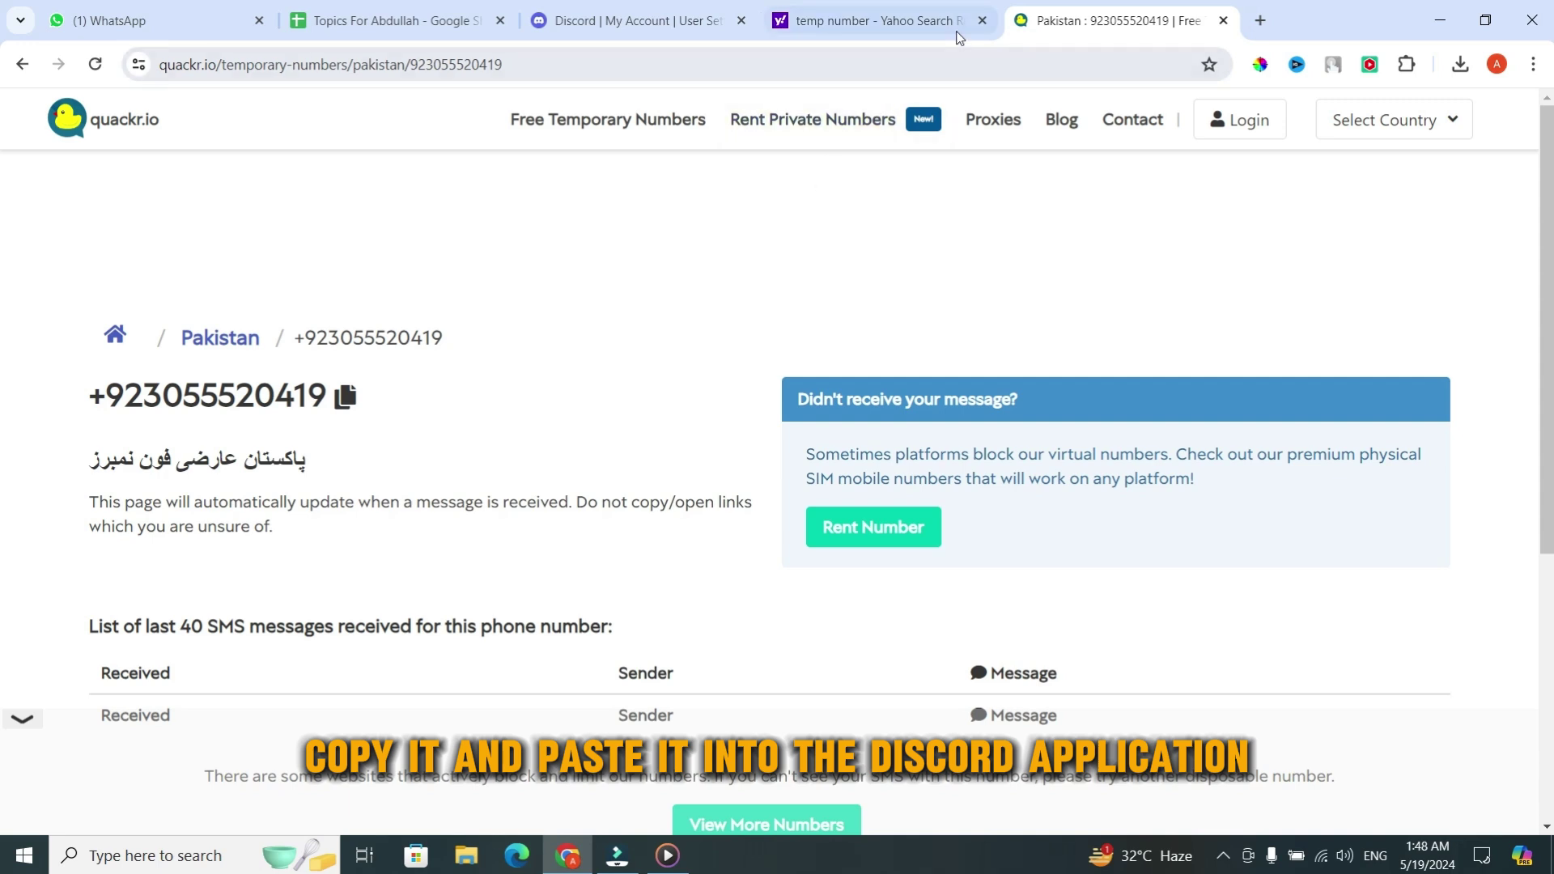
Bring back Discord's code prompt, select the first code box, then minimize Chrome.
click(608, 34)
click(675, 530)
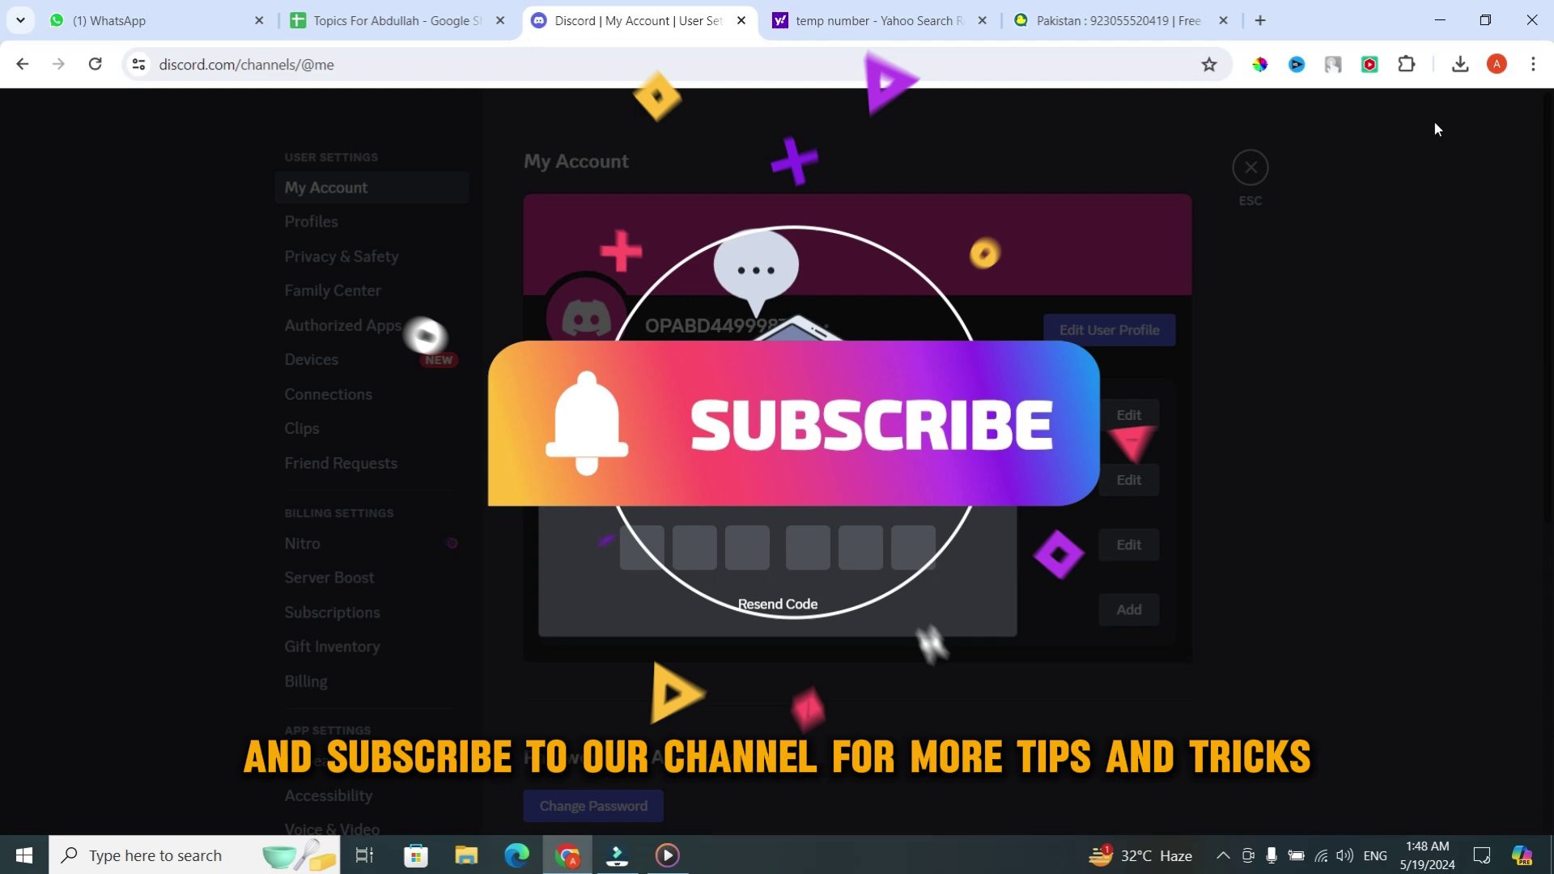
click(1439, 19)
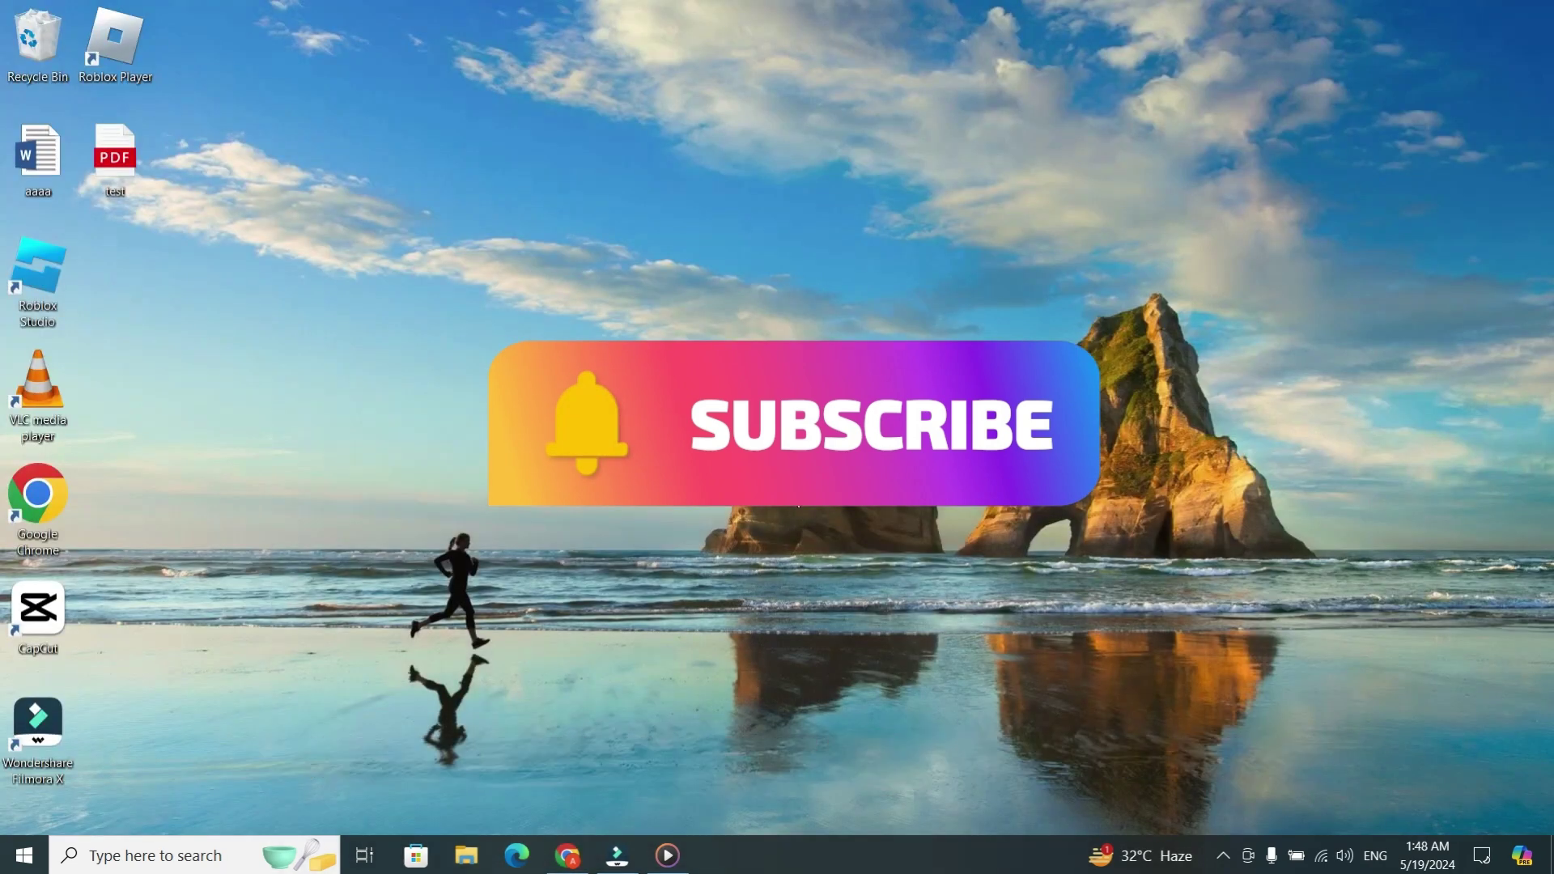